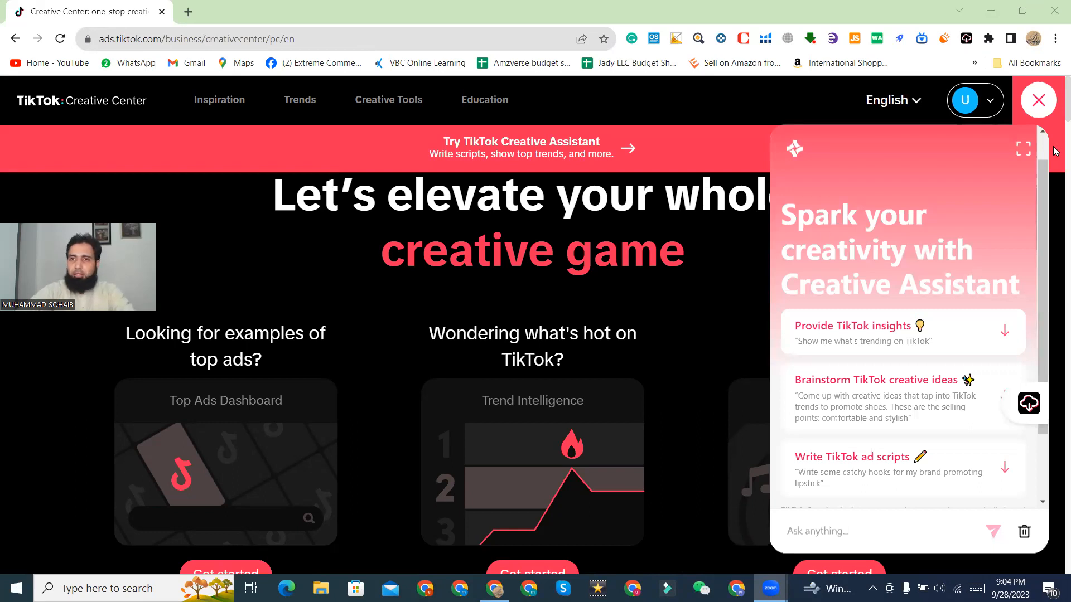
Step: Close the Creative Assistant, open the Top Ads Dashboard and view the details of the light'f raining night lamp ad
{"action": "left_click", "coordinate": [1037, 101]}
{"action": "scroll", "coordinate": [276, 398], "scroll_direction": "down", "scroll_amount": 3}
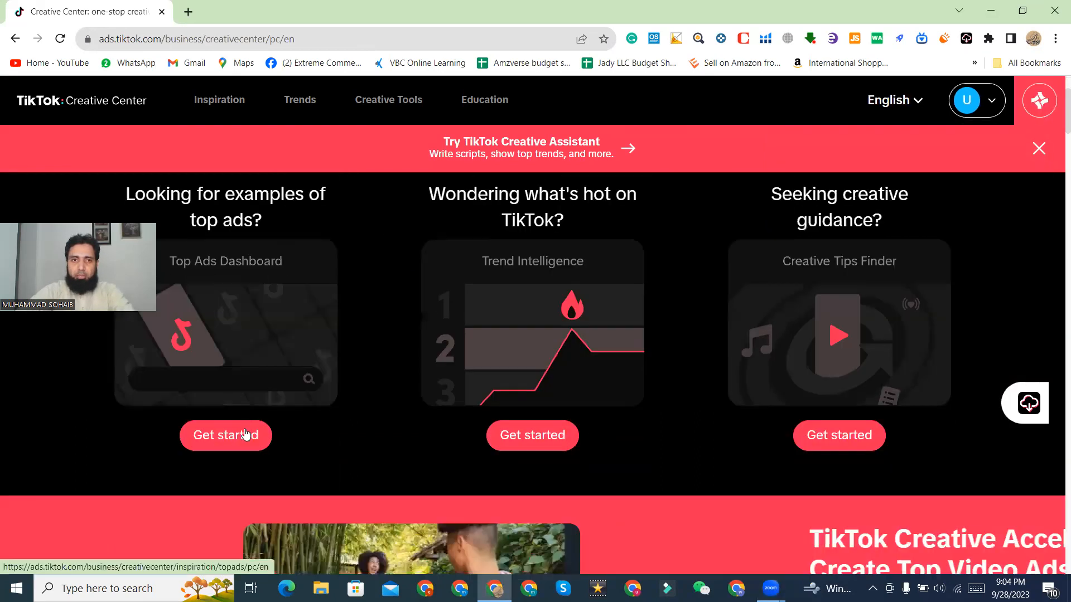
{"action": "left_click", "coordinate": [246, 434]}
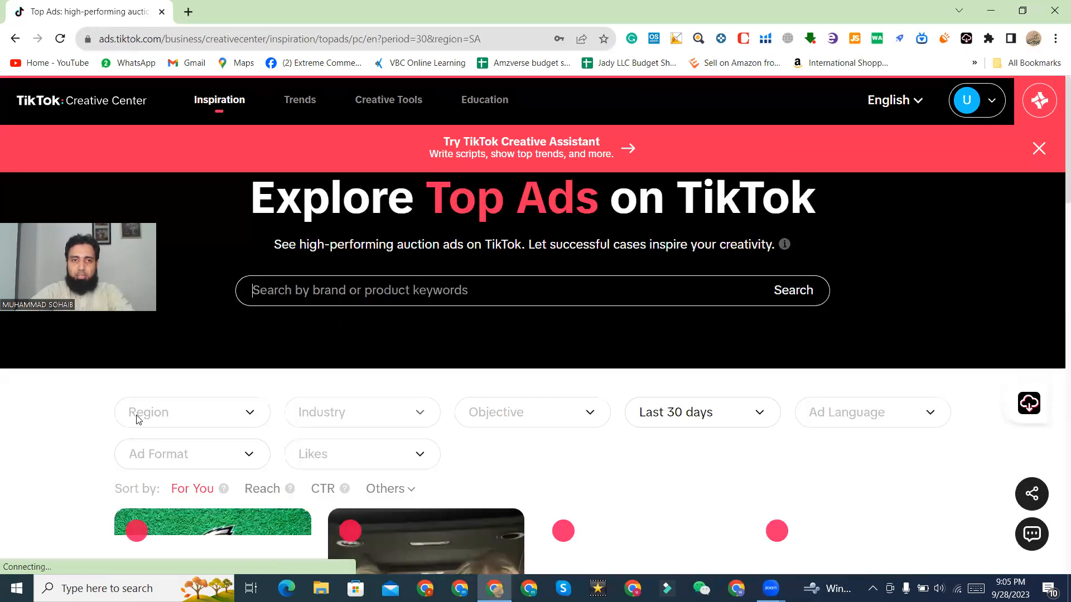
{"action": "scroll", "coordinate": [93, 416], "scroll_direction": "down", "scroll_amount": 5}
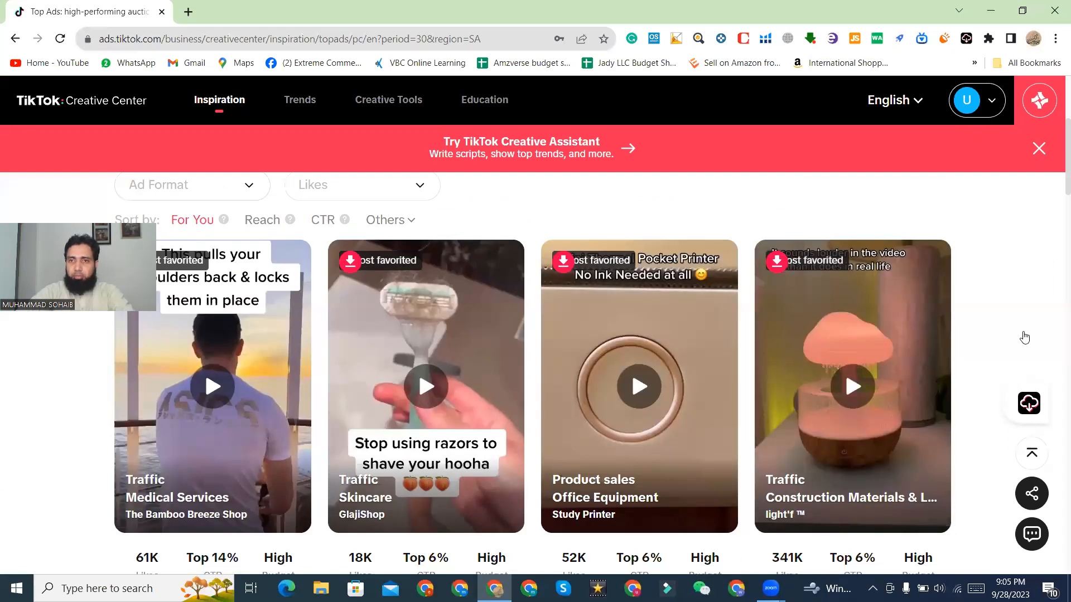
{"action": "left_click", "coordinate": [893, 329]}
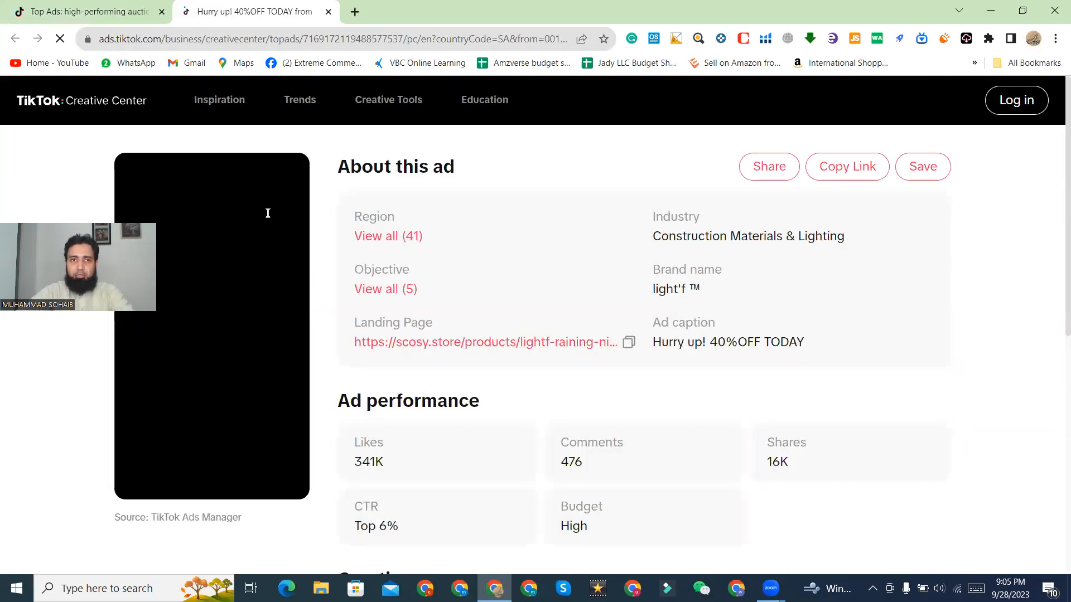
{"action": "left_click_drag", "start_coordinate": [985, 244], "coordinate": [984, 244]}
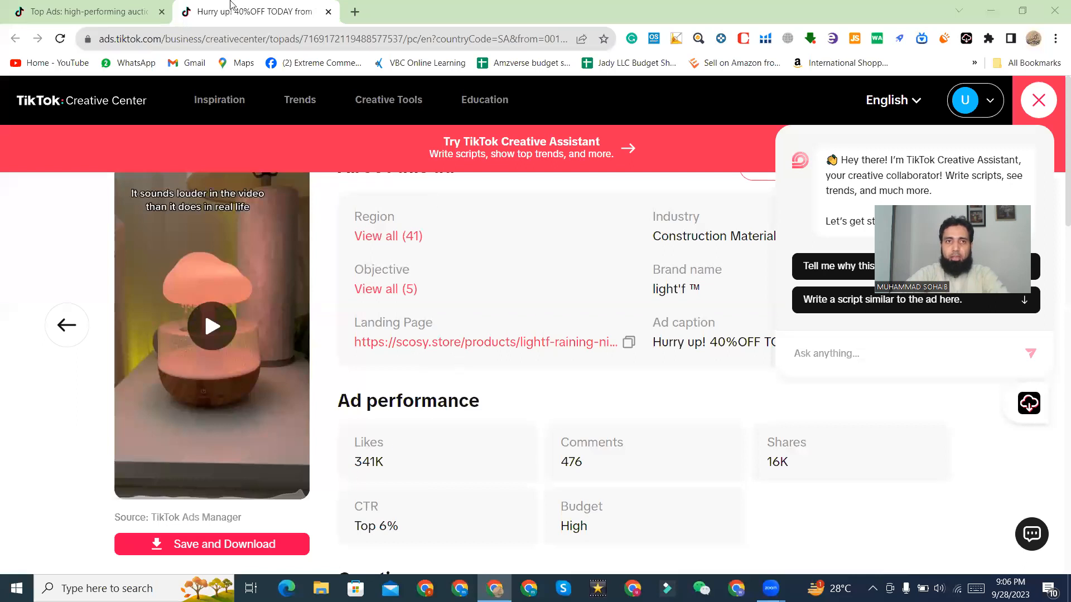
Step: Return to the Top Ads list and review its filters and the first row of ads
{"action": "left_click", "coordinate": [81, 8]}
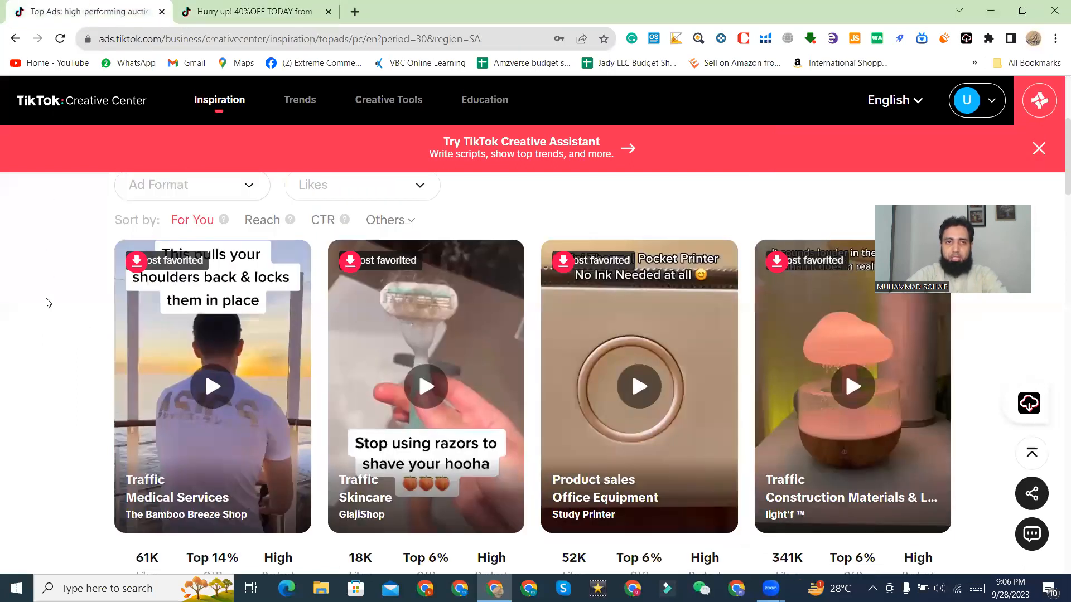
{"action": "scroll", "coordinate": [98, 301], "scroll_direction": "up", "scroll_amount": 5}
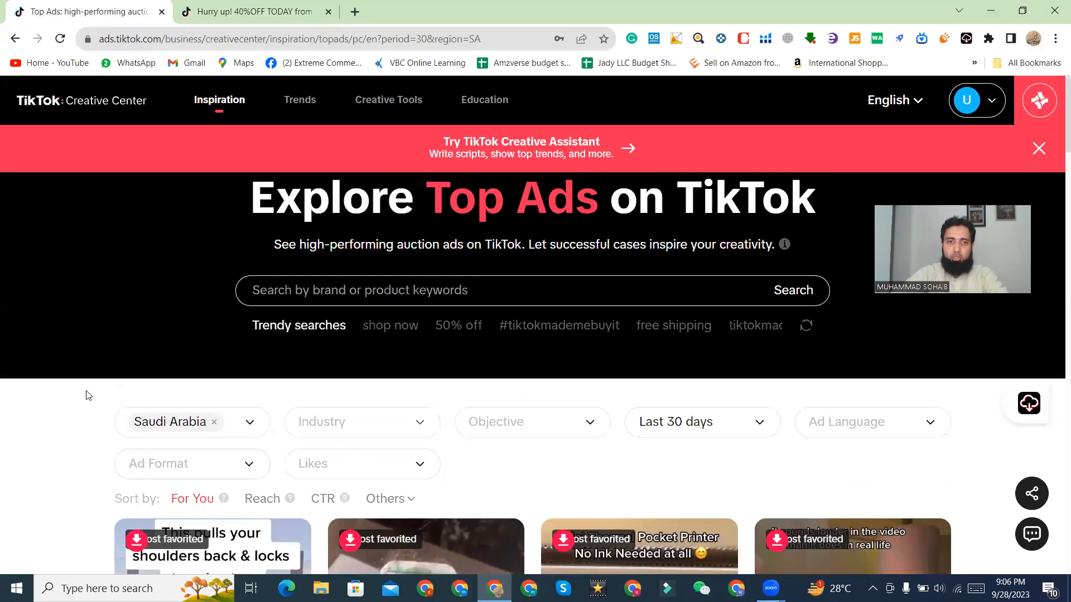
{"action": "scroll", "coordinate": [94, 396], "scroll_direction": "down", "scroll_amount": 2}
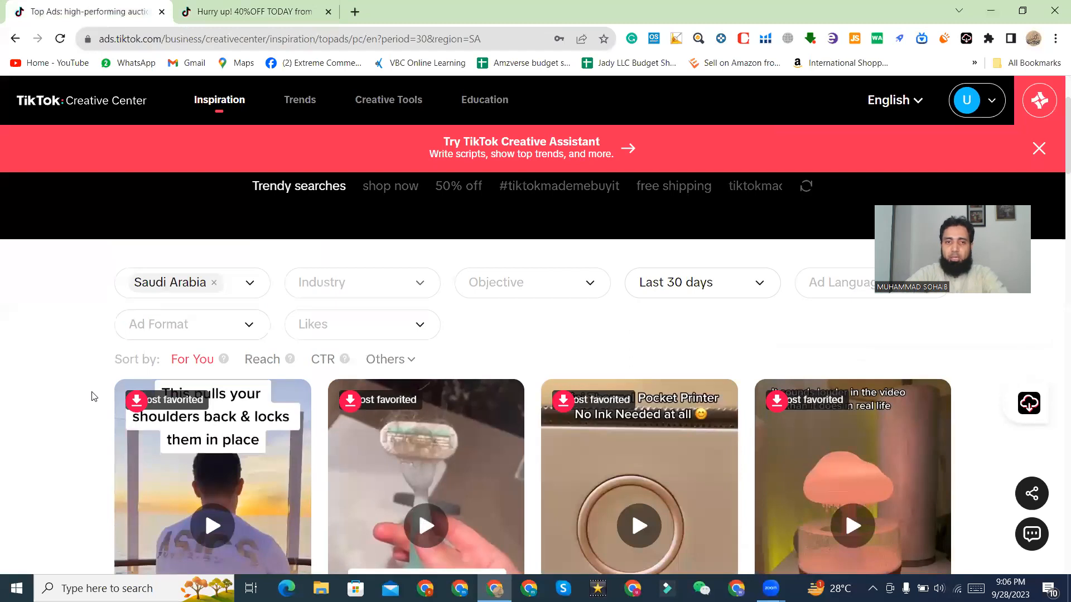
{"action": "scroll", "coordinate": [94, 397], "scroll_direction": "down", "scroll_amount": 1}
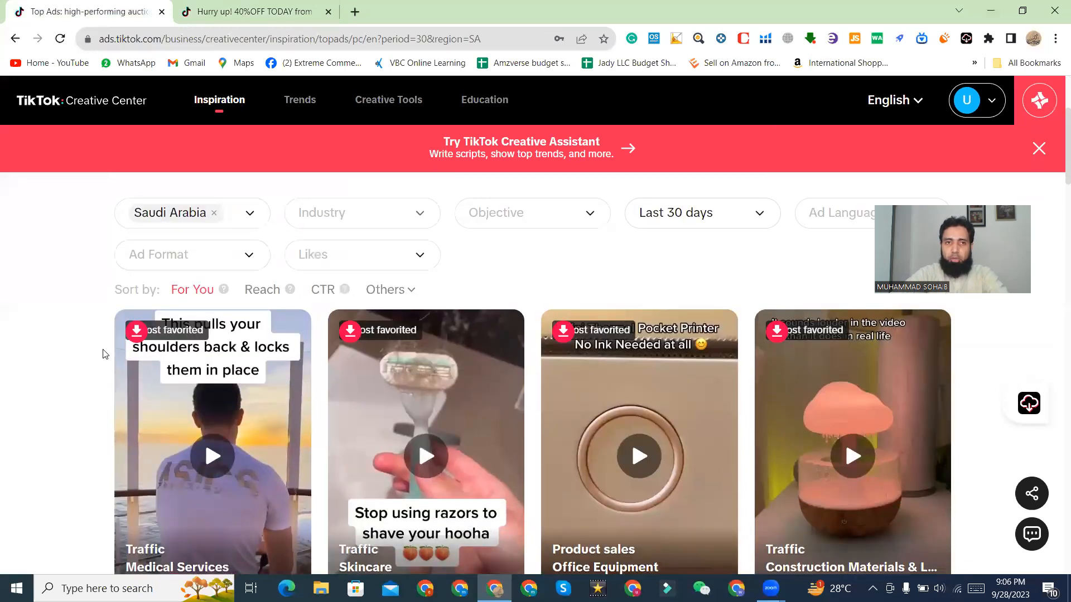
{"action": "mouse_move", "coordinate": [134, 343]}
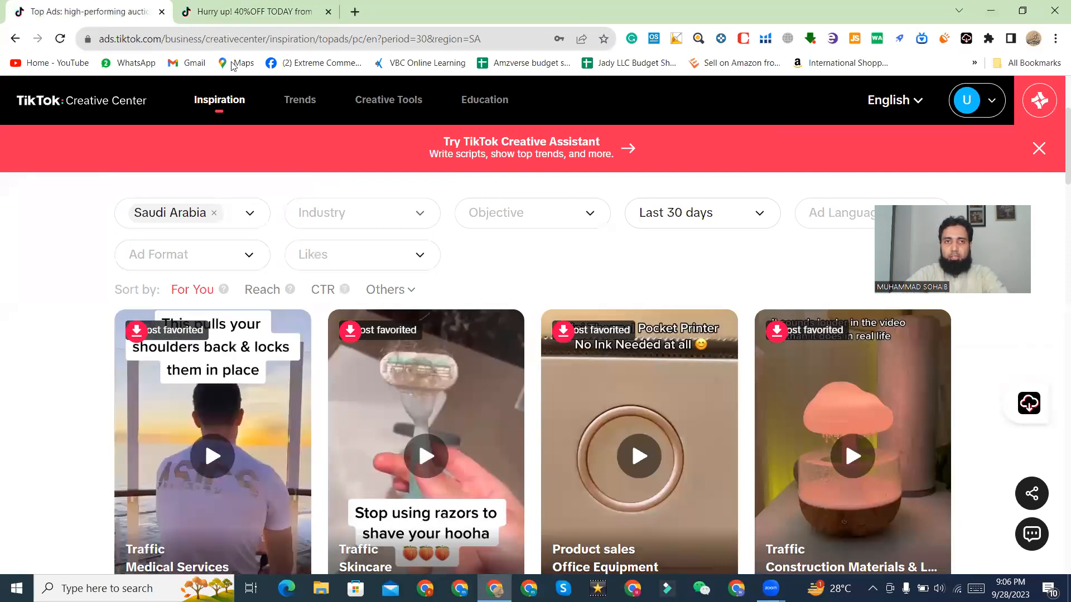
Step: Return to the light'f ad, check the TikAdNote extension's information, and save and download the ad video
{"action": "left_click", "coordinate": [278, 7]}
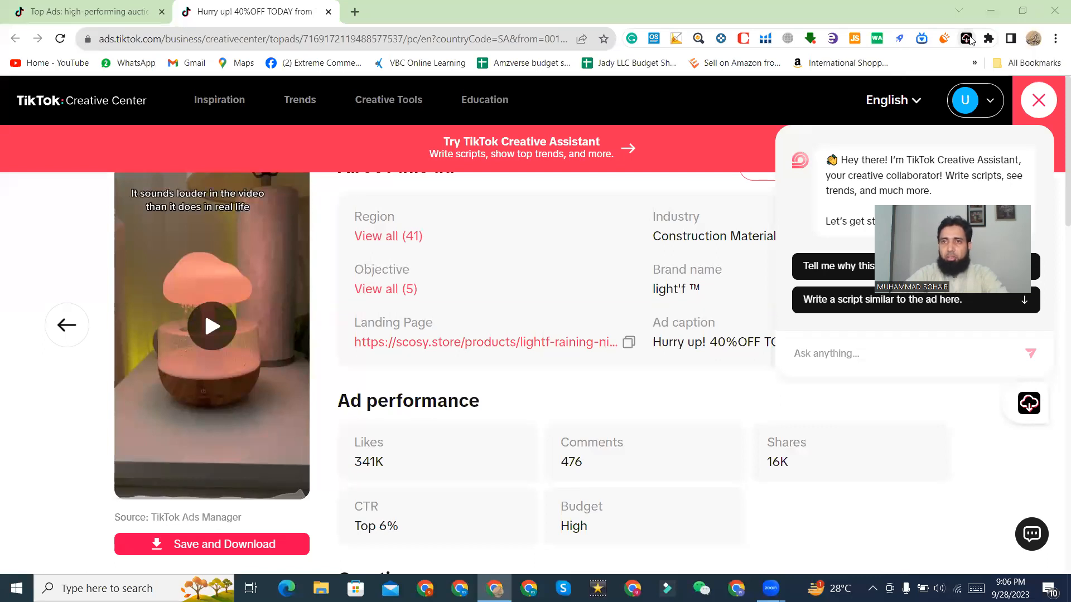
{"action": "left_click", "coordinate": [966, 38]}
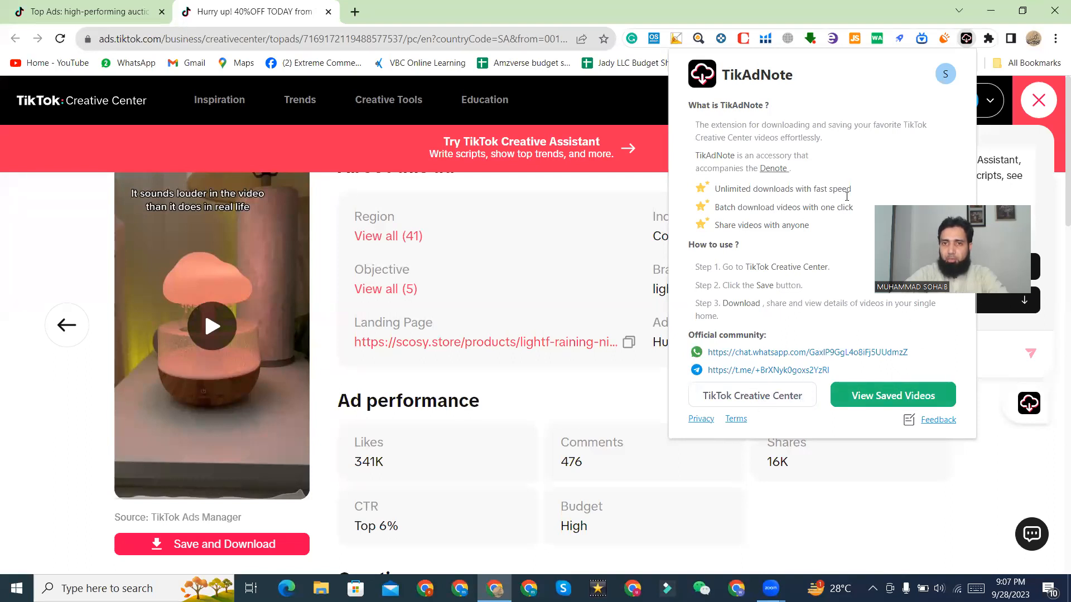
{"action": "left_click", "coordinate": [570, 188]}
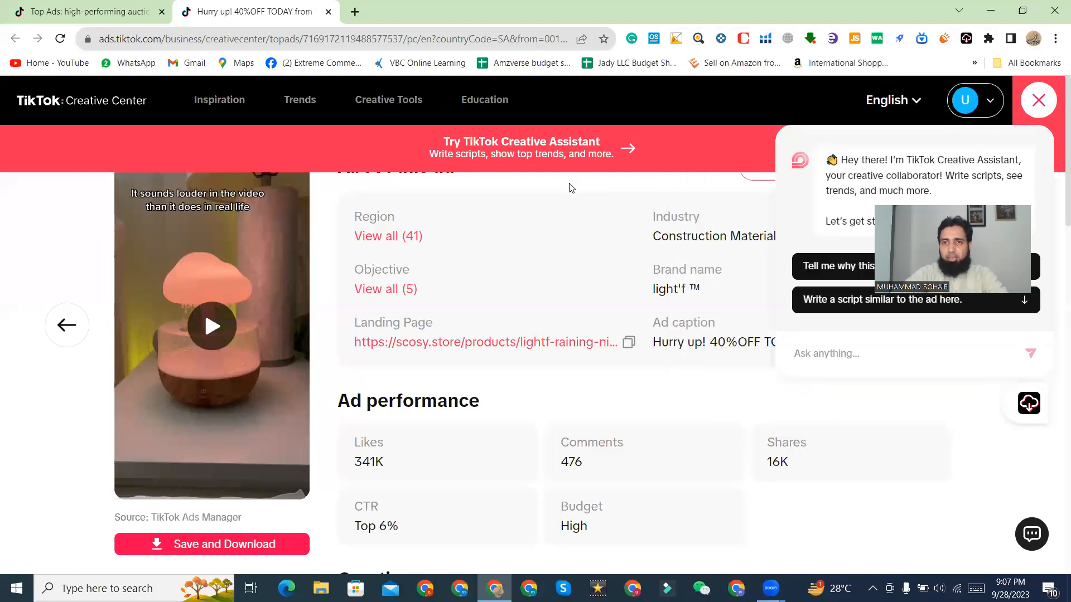
{"action": "left_click", "coordinate": [233, 547]}
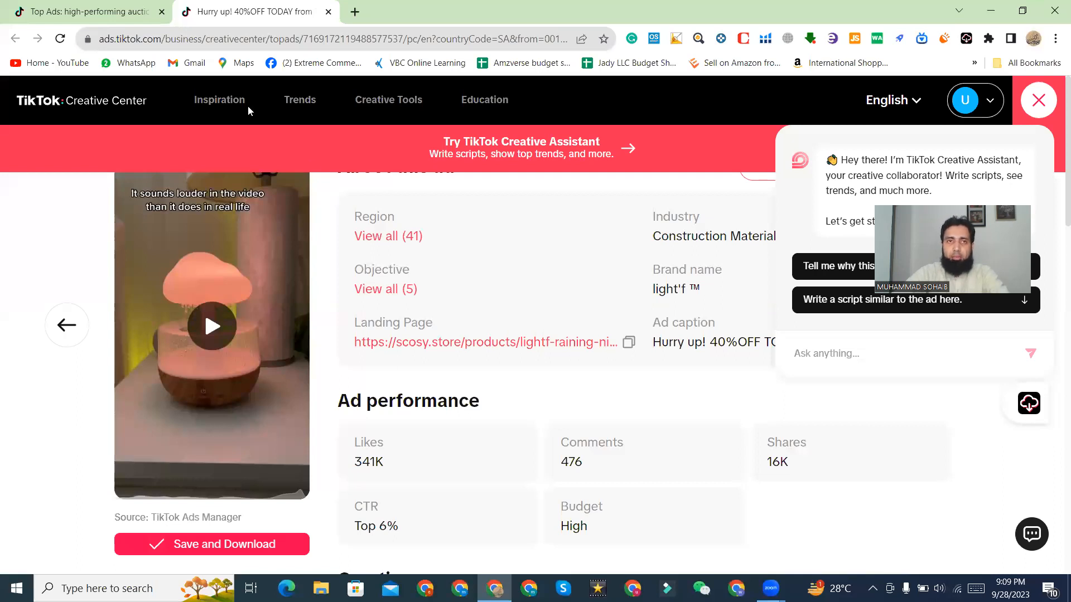
Step: Go back to the Top Ads list and preview the shoulder-brace ad and the light'f lamp ad
{"action": "key", "text": "ctrl+shift+Tab"}
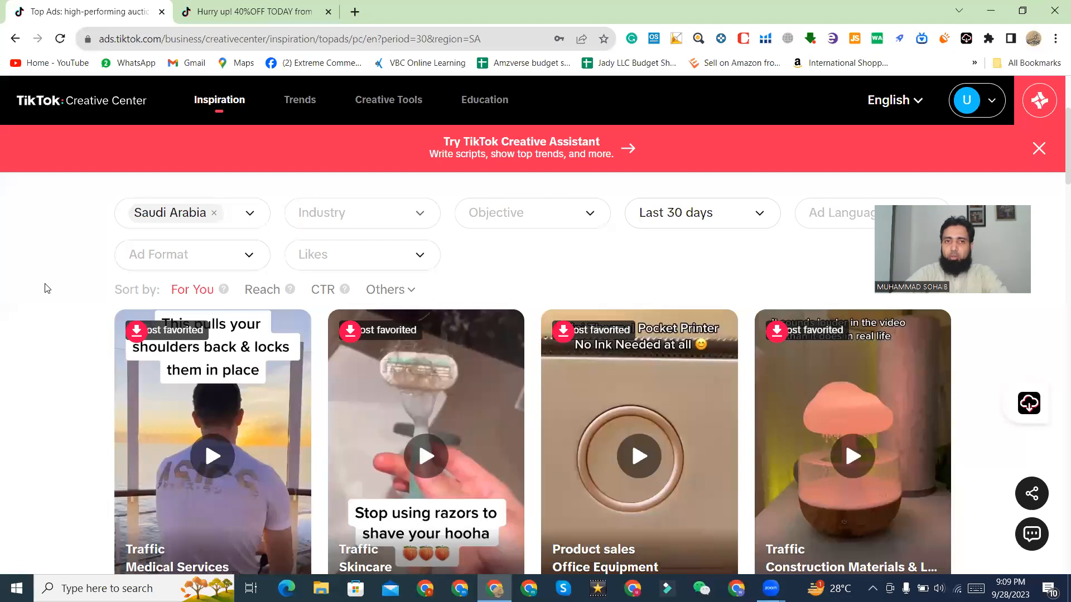
{"action": "scroll", "coordinate": [46, 287], "scroll_direction": "down", "scroll_amount": 1}
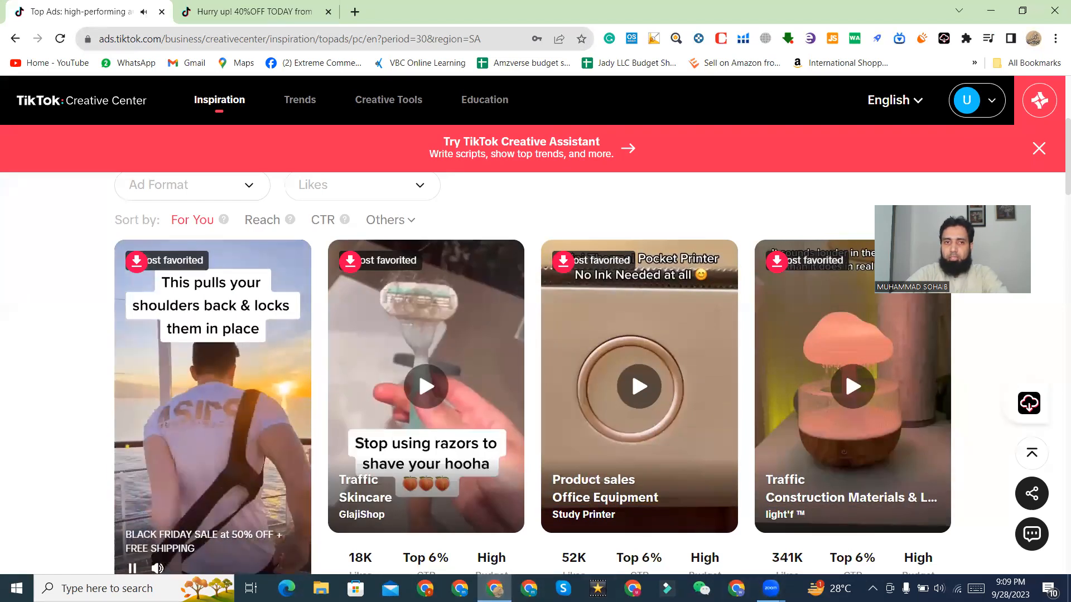
{"action": "mouse_move", "coordinate": [887, 453]}
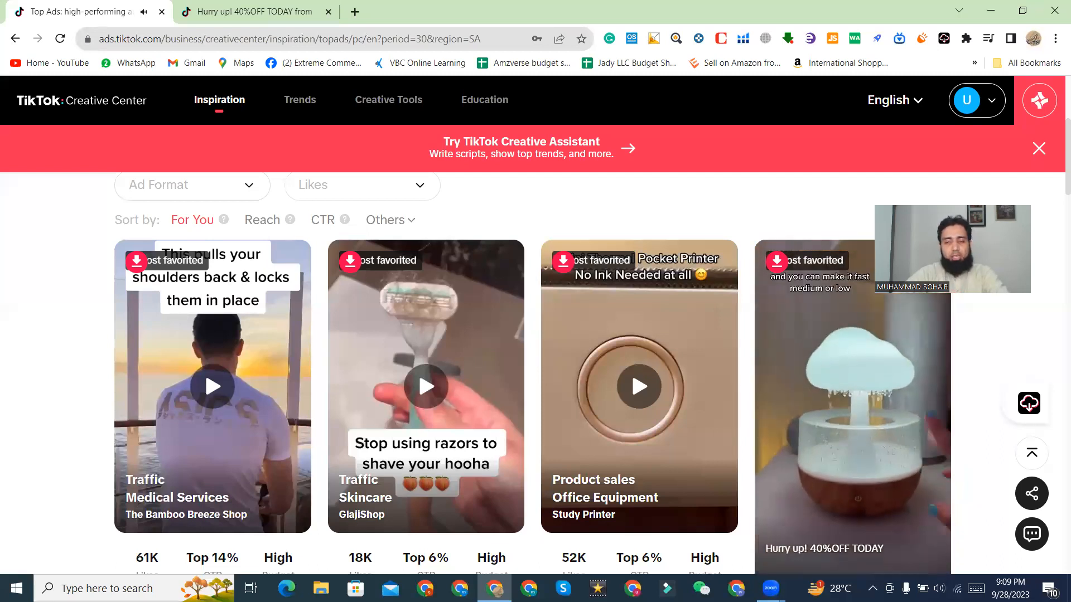
{"action": "mouse_move", "coordinate": [882, 426]}
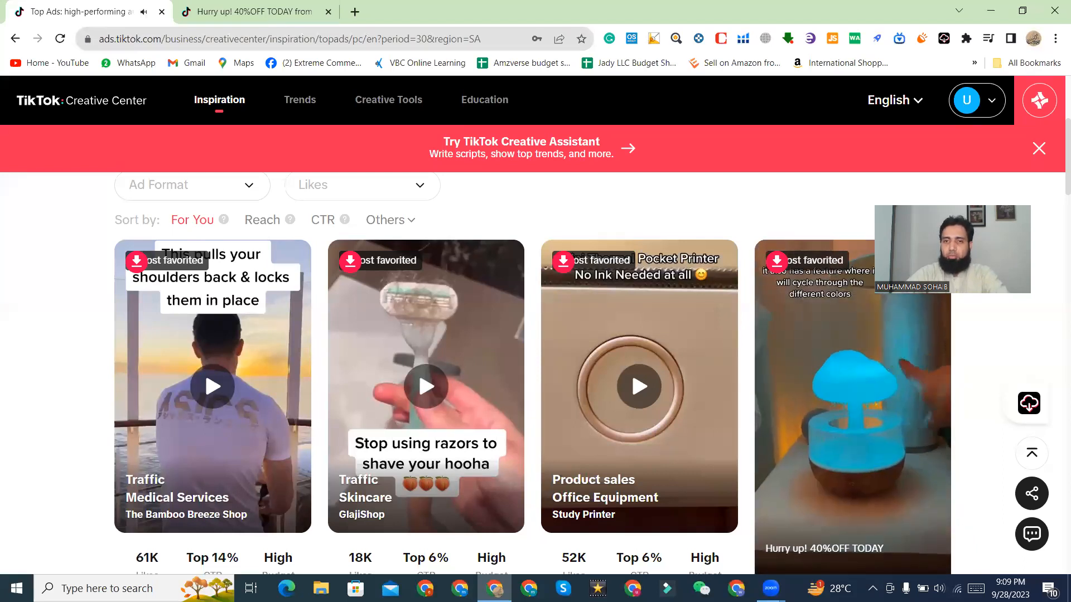
{"action": "mouse_move", "coordinate": [780, 285]}
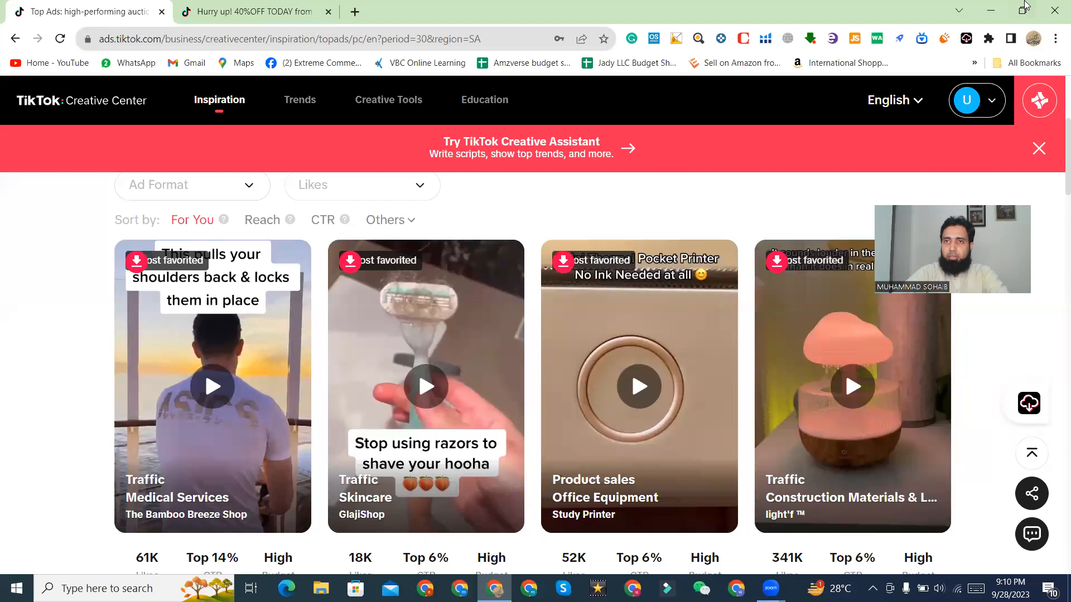
Step: Switch from the browser to Filmora and import the WhatsApp video from the desktop into the project media folder
{"action": "left_click", "coordinate": [990, 10]}
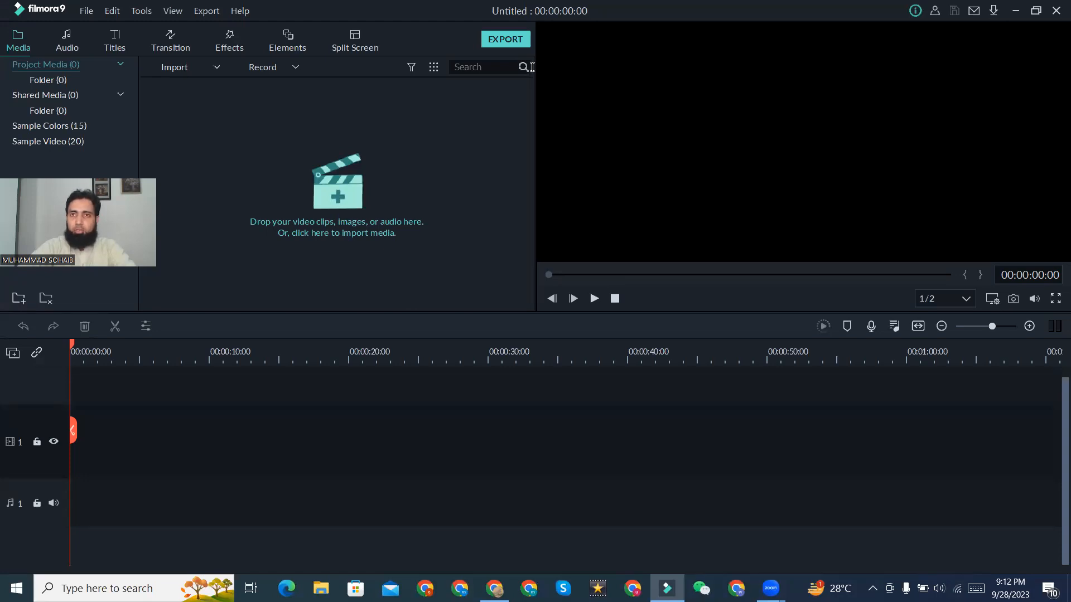
{"action": "left_click", "coordinate": [1035, 10]}
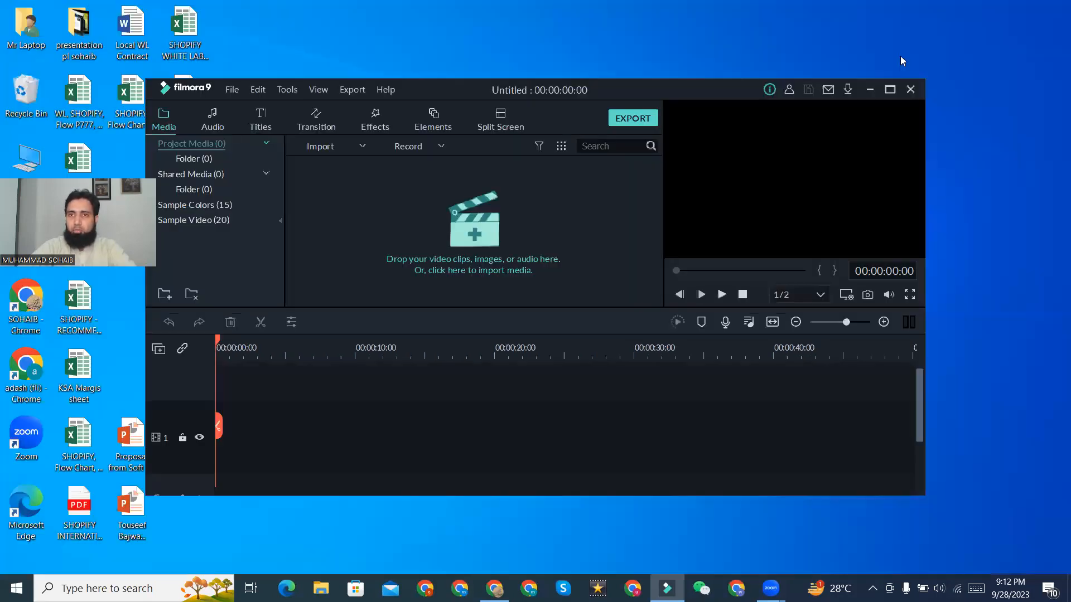
{"action": "left_click_drag", "start_coordinate": [729, 87], "coordinate": [793, 74]}
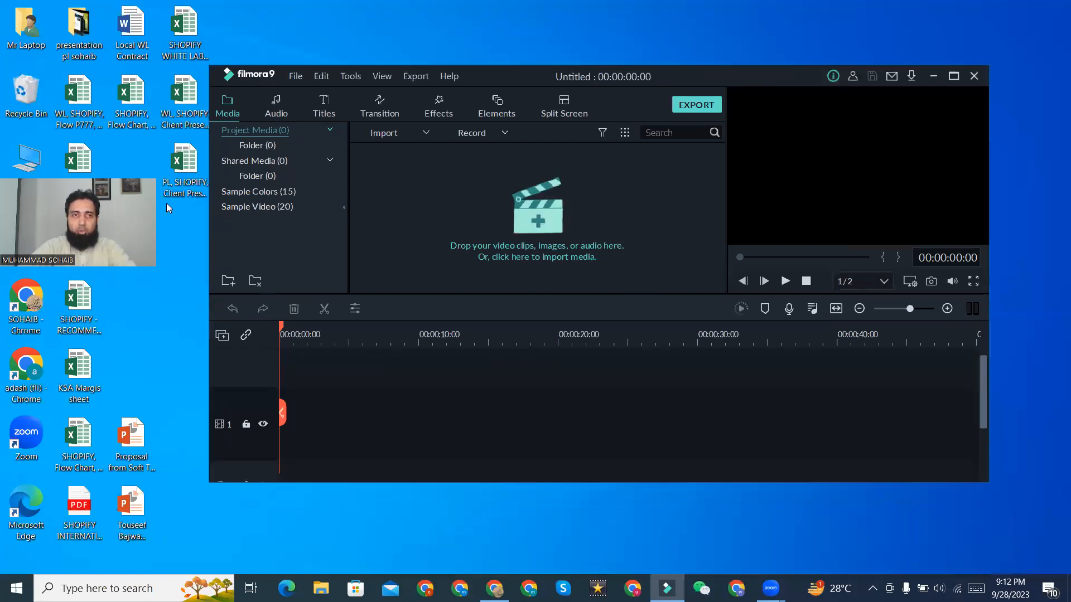
{"action": "left_click_drag", "start_coordinate": [78, 229], "coordinate": [425, 186]}
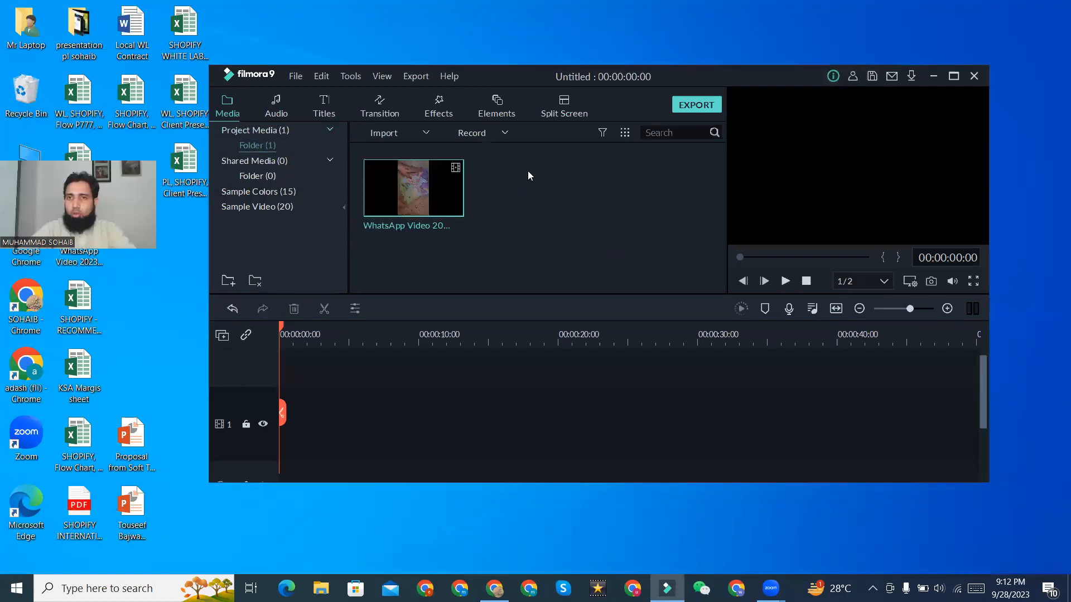
{"action": "left_click", "coordinate": [950, 76]}
Step: Preview the imported WhatsApp video and place it at the start of video track 1, keeping the 1920 x 1080 25fps project settings
{"action": "double_click", "coordinate": [181, 133]}
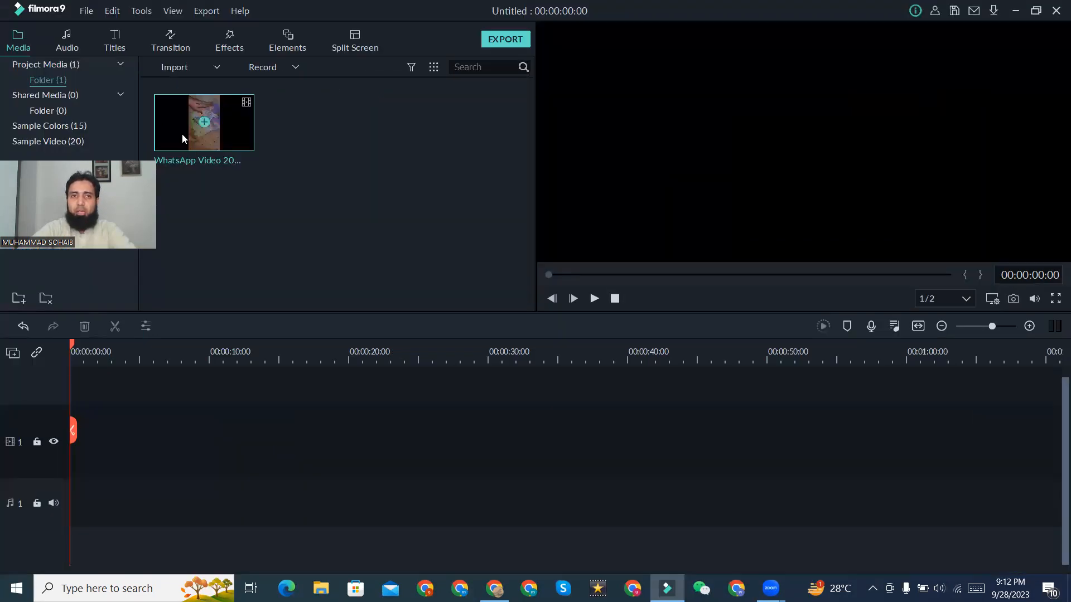
{"action": "left_click", "coordinate": [595, 298]}
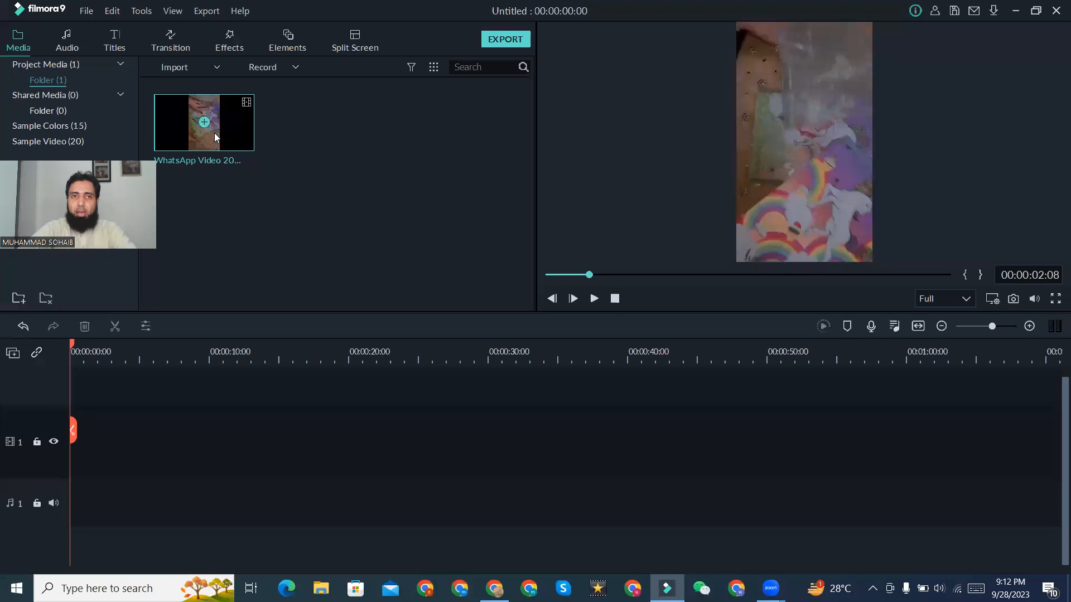
{"action": "left_click_drag", "start_coordinate": [202, 132], "coordinate": [82, 439]}
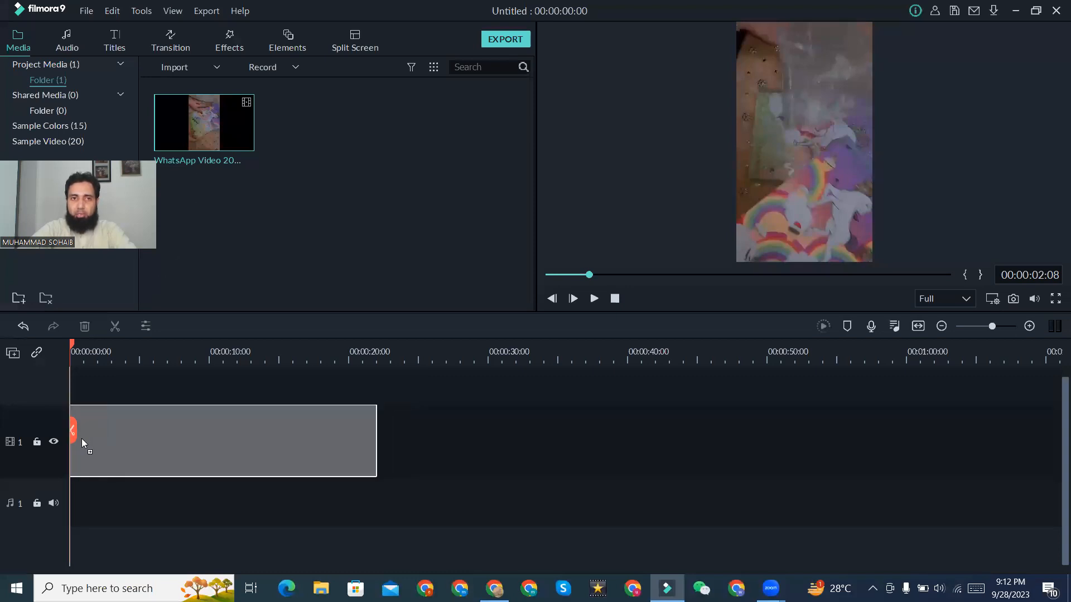
{"action": "left_click_drag", "start_coordinate": [79, 491], "coordinate": [72, 440]}
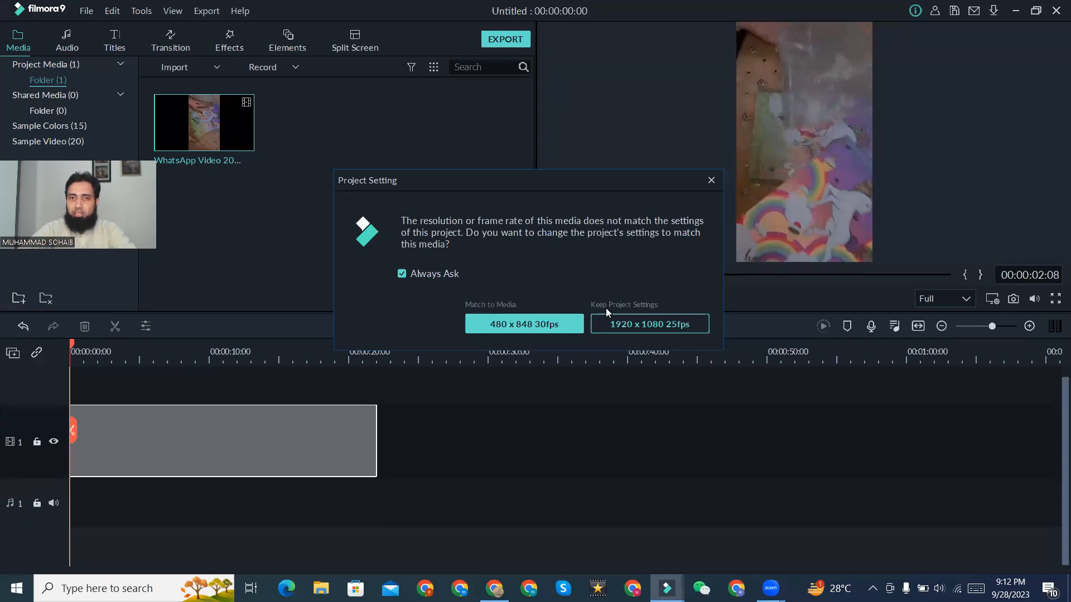
{"action": "left_click", "coordinate": [663, 328]}
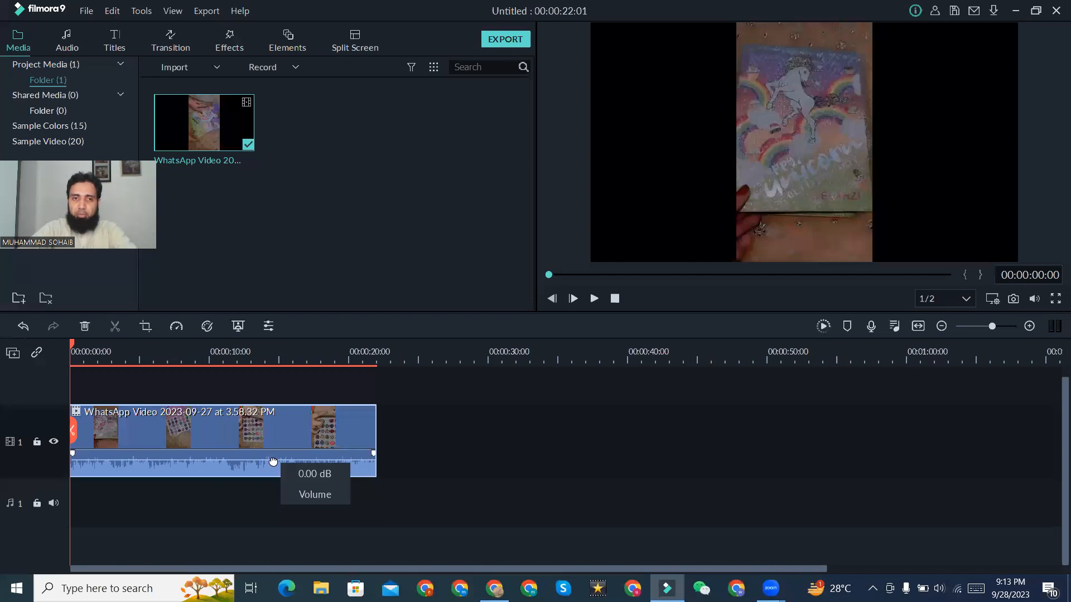
Step: Try raising the timeline clip's volume to 1.87 dB
{"action": "mouse_move", "coordinate": [272, 461]}
{"action": "left_mouse_down"}
{"action": "mouse_move", "coordinate": [276, 477]}
{"action": "mouse_move", "coordinate": [276, 462]}
{"action": "left_mouse_up"}
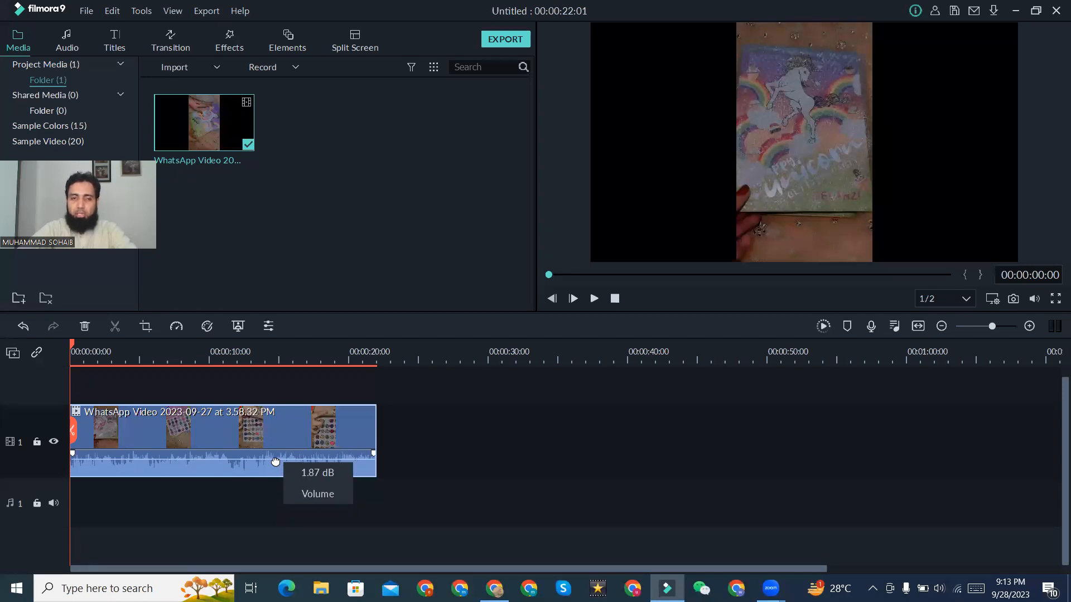
{"action": "left_click_drag", "start_coordinate": [276, 461], "coordinate": [276, 461]}
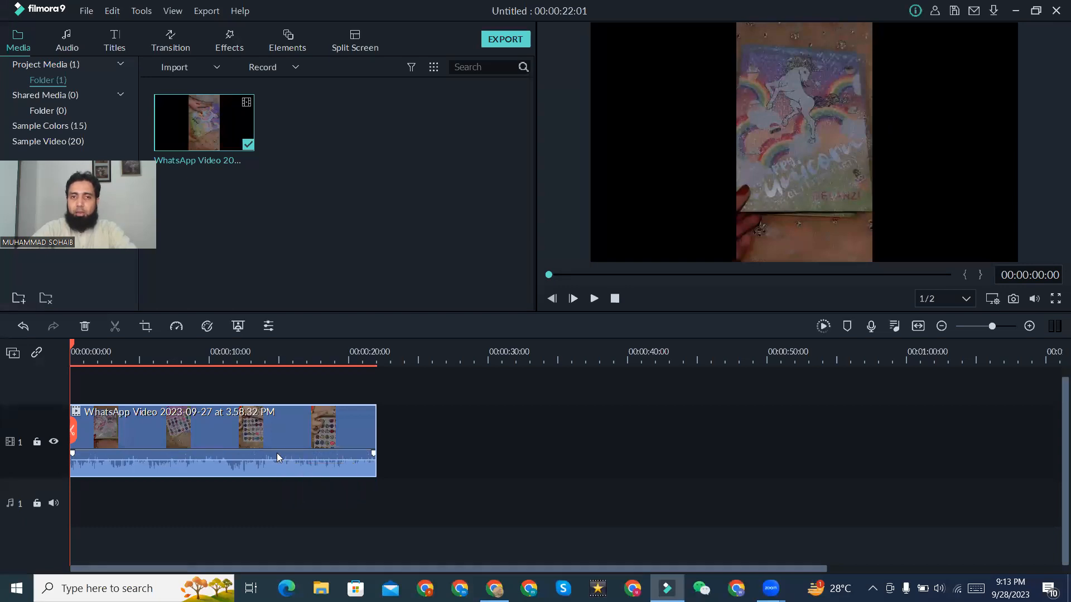
Step: Play the opening of the timeline clip and split it at 00:00:04:22
{"action": "left_click", "coordinate": [594, 299]}
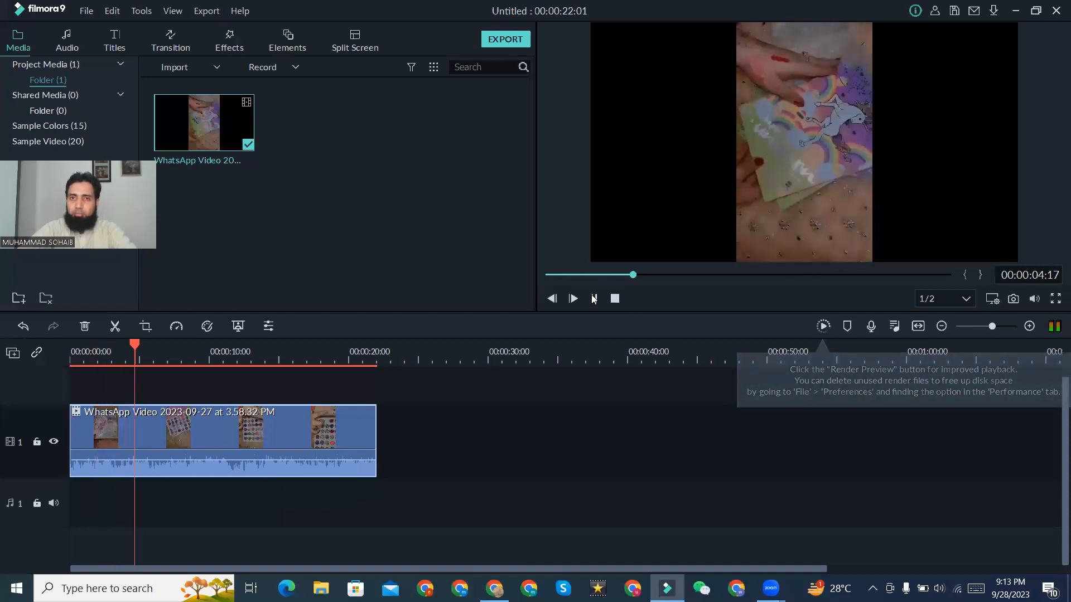
{"action": "left_click", "coordinate": [594, 299]}
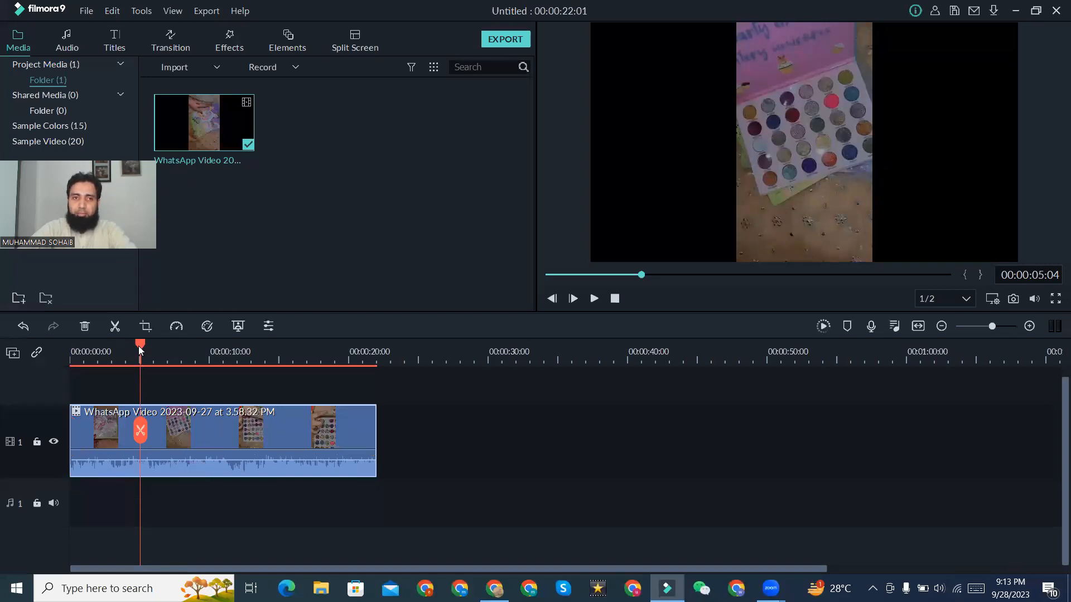
{"action": "left_click_drag", "start_coordinate": [140, 347], "coordinate": [137, 369]}
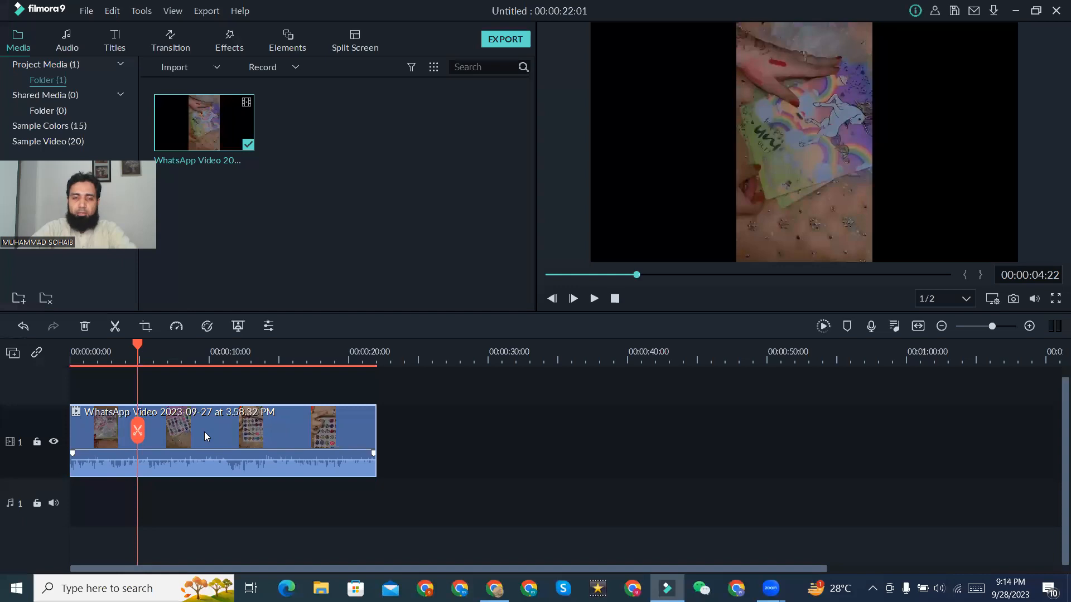
{"action": "mouse_move", "coordinate": [135, 350]}
{"action": "left_mouse_down"}
{"action": "mouse_move", "coordinate": [165, 348]}
{"action": "mouse_move", "coordinate": [139, 350]}
{"action": "left_mouse_up"}
{"action": "left_click", "coordinate": [137, 430]}
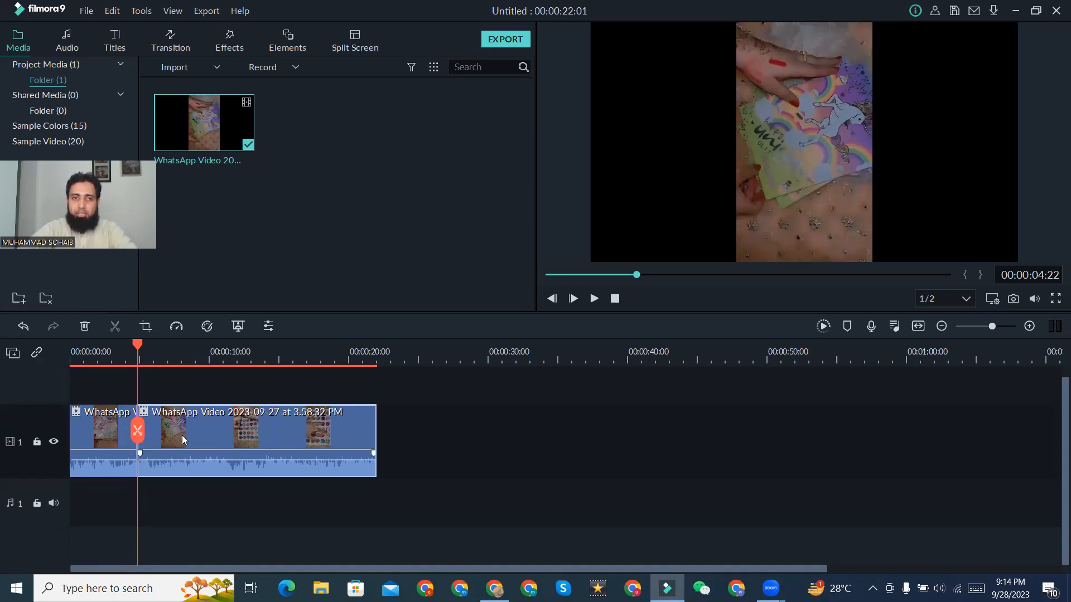
Step: Split the second segment at 00:00:06:17 and move the short middle piece directly behind the last segment on track 1
{"action": "left_click_drag", "start_coordinate": [137, 345], "coordinate": [164, 344]}
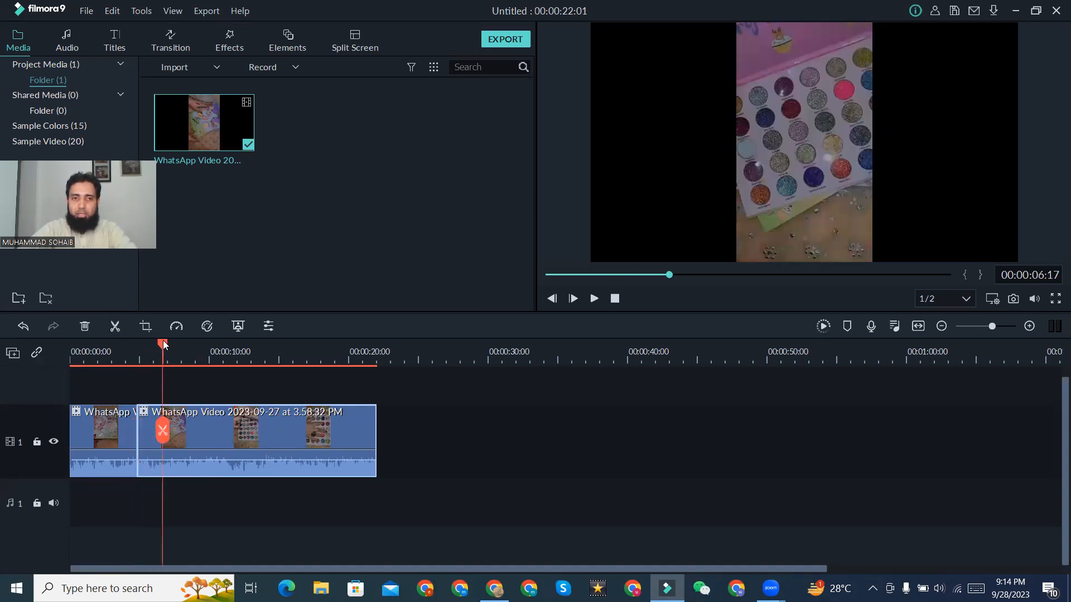
{"action": "left_click", "coordinate": [164, 430]}
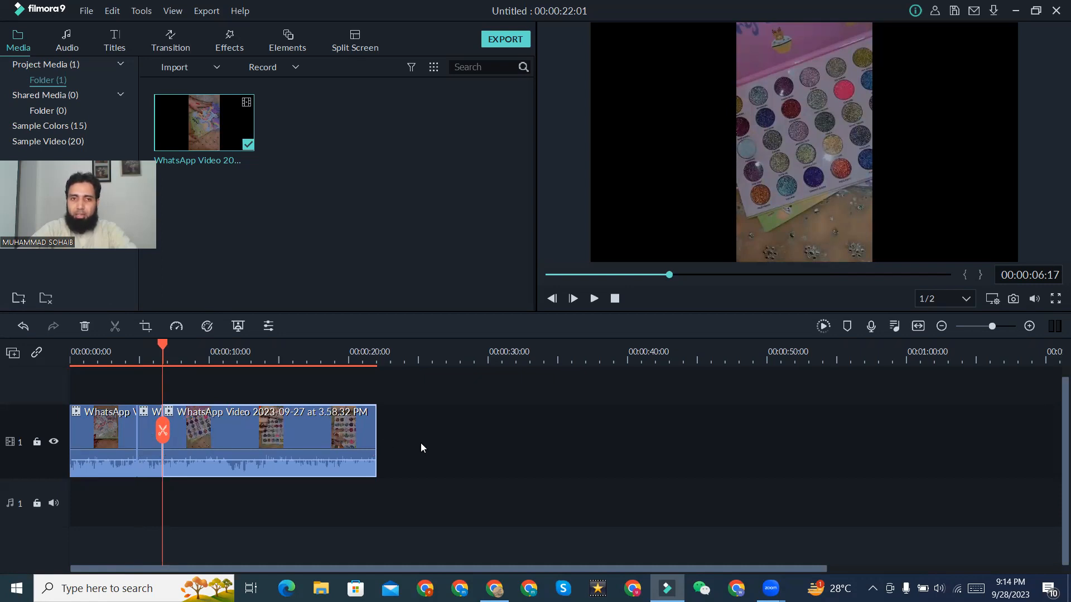
{"action": "left_click_drag", "start_coordinate": [149, 427], "coordinate": [387, 430]}
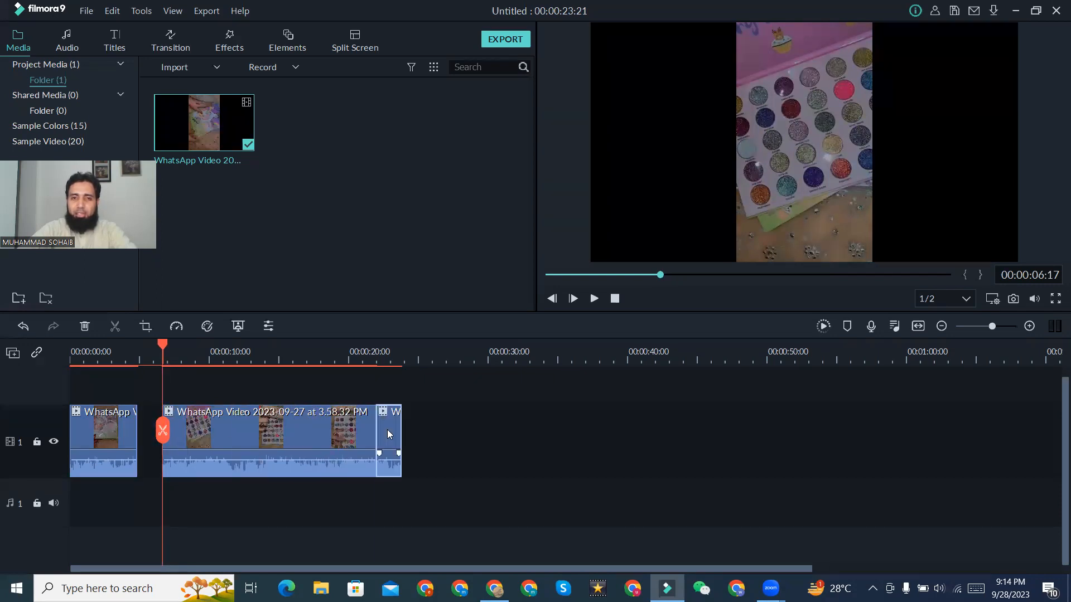
Step: Try closing the gap after the first segment by moving the long segment and the short end piece earlier
{"action": "left_click", "coordinate": [193, 436]}
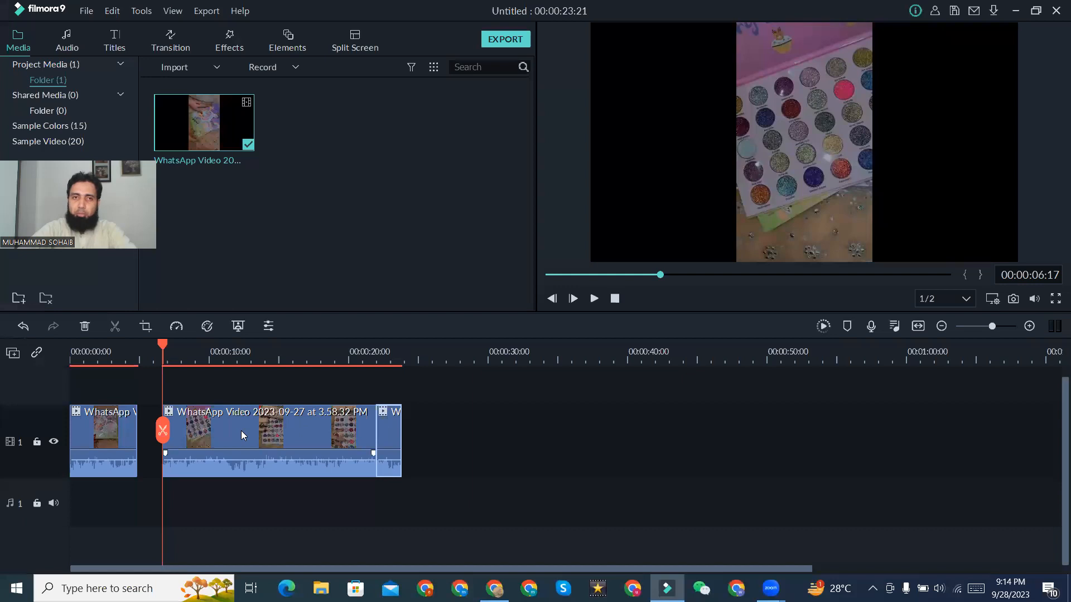
{"action": "left_click_drag", "start_coordinate": [246, 431], "coordinate": [216, 431]}
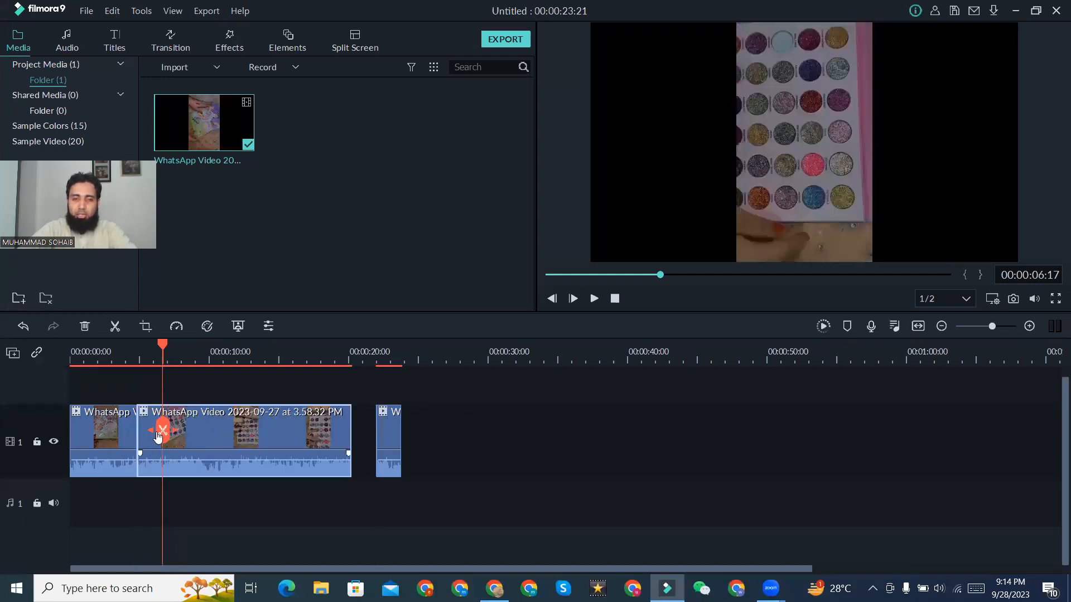
{"action": "left_click_drag", "start_coordinate": [381, 434], "coordinate": [367, 459]}
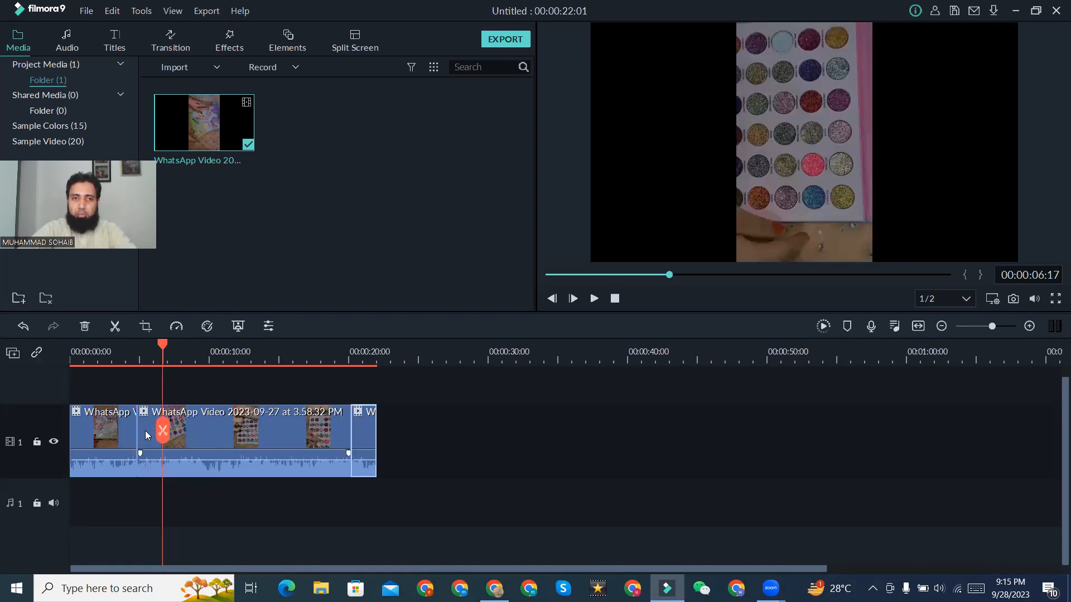
{"action": "left_click_drag", "start_coordinate": [353, 433], "coordinate": [379, 425]}
{"action": "left_click_drag", "start_coordinate": [308, 425], "coordinate": [333, 429]}
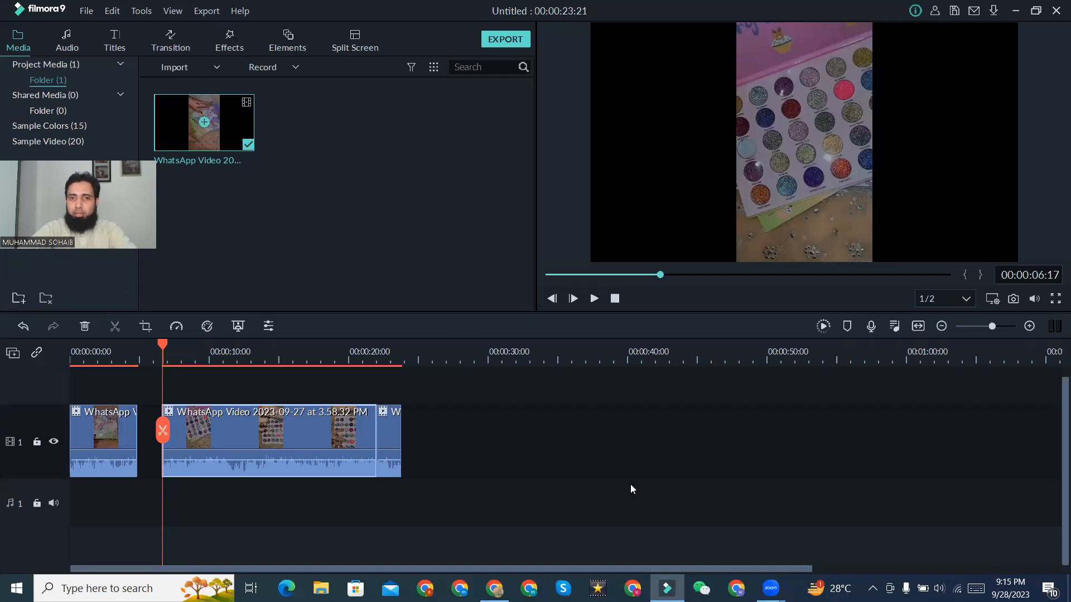
Step: Add another full copy of the WhatsApp video to video track 1 and insert it into the first segment at 00:00:03:07
{"action": "left_click_drag", "start_coordinate": [223, 125], "coordinate": [544, 440]}
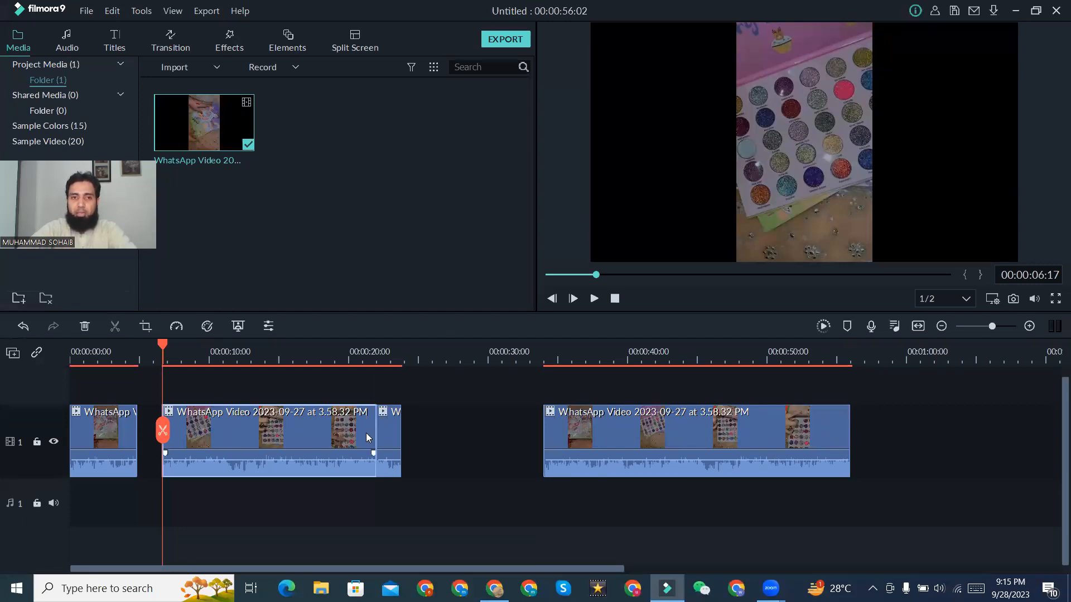
{"action": "left_click_drag", "start_coordinate": [393, 428], "coordinate": [486, 424]}
{"action": "left_click_drag", "start_coordinate": [333, 432], "coordinate": [431, 439]}
{"action": "left_click_drag", "start_coordinate": [754, 445], "coordinate": [289, 439]}
{"action": "left_click_drag", "start_coordinate": [439, 449], "coordinate": [498, 446]}
{"action": "left_click_drag", "start_coordinate": [426, 437], "coordinate": [235, 432]}
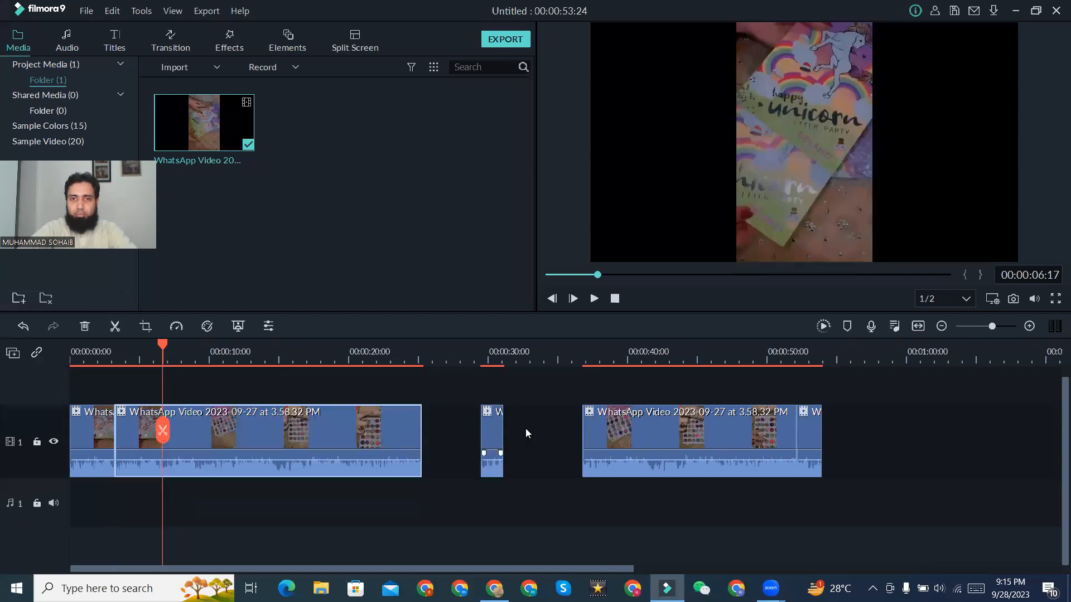
Step: Rearrange the remaining pieces so the long segment follows the inserted full clip directly, with a short piece right behind it
{"action": "left_click_drag", "start_coordinate": [676, 431], "coordinate": [712, 422]}
{"action": "left_click_drag", "start_coordinate": [794, 430], "coordinate": [478, 426]}
{"action": "left_click_drag", "start_coordinate": [713, 436], "coordinate": [647, 431]}
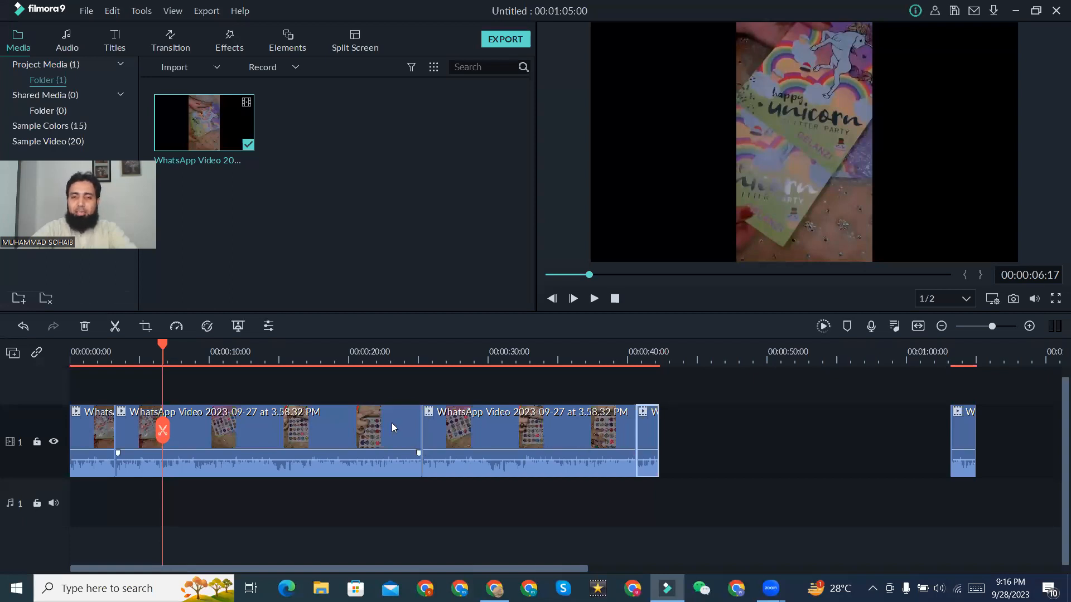
Step: Play the rearranged timeline from 00:00:06:17 and pause at 00:00:27:18
{"action": "left_click", "coordinate": [449, 431]}
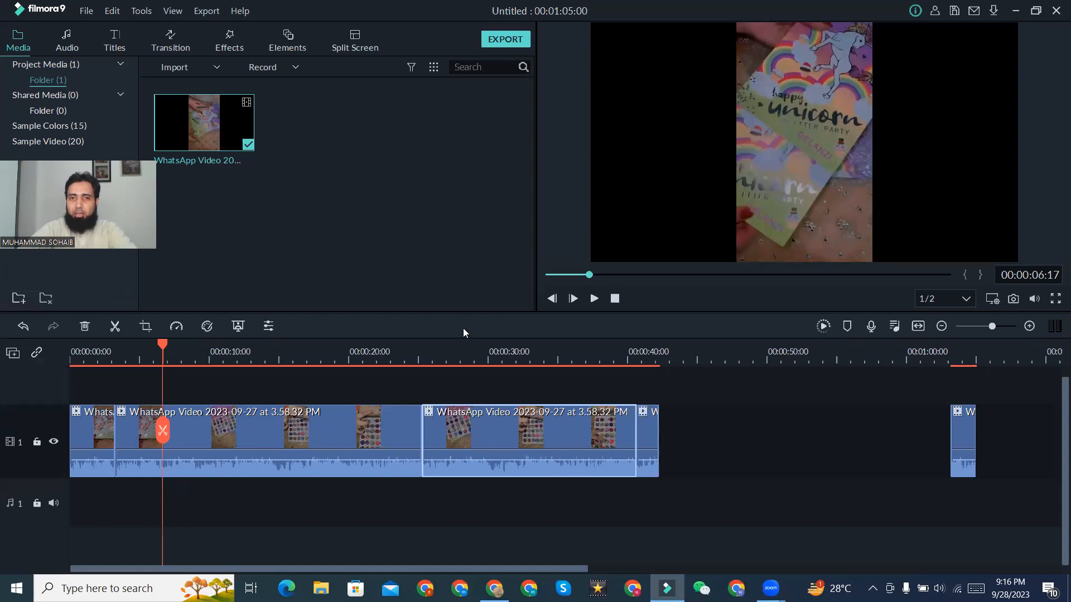
{"action": "left_click", "coordinate": [593, 300]}
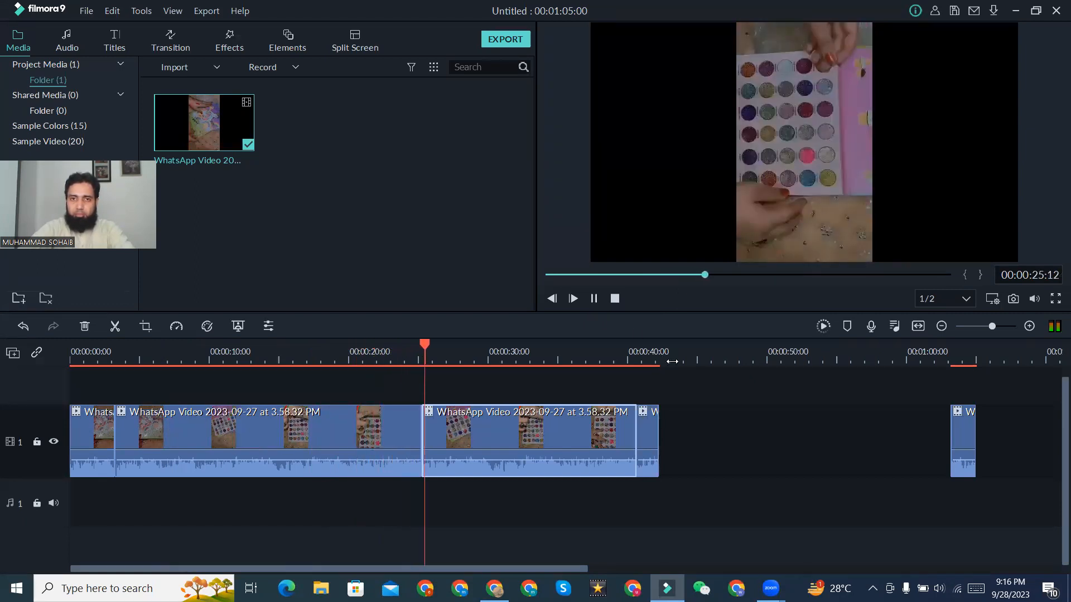
{"action": "left_click", "coordinate": [596, 298]}
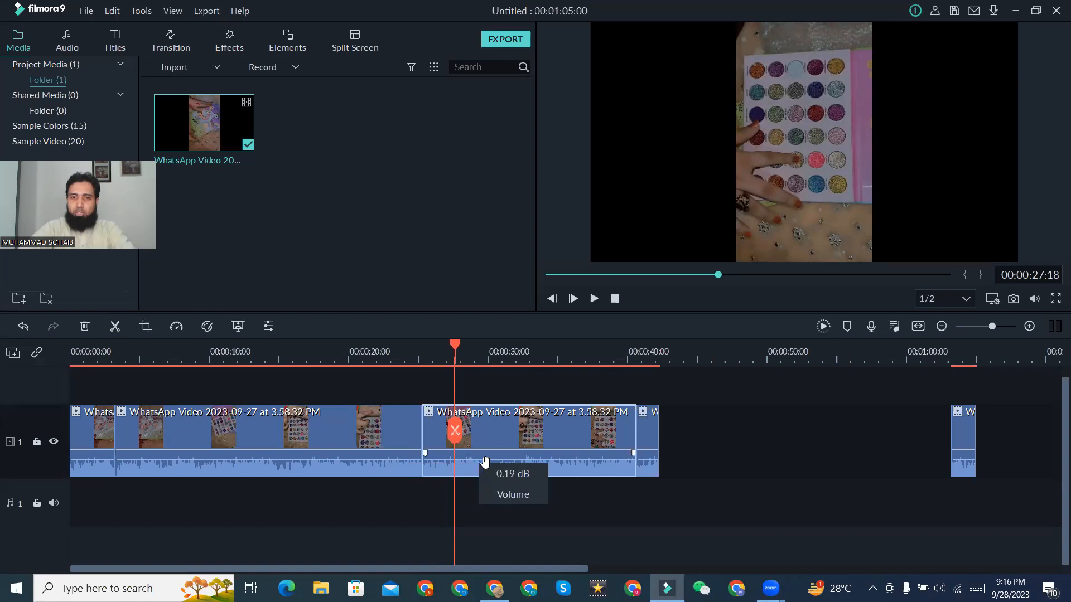
Step: Detach the audio from the full clip inserted behind the first segment
{"action": "left_click", "coordinate": [365, 468]}
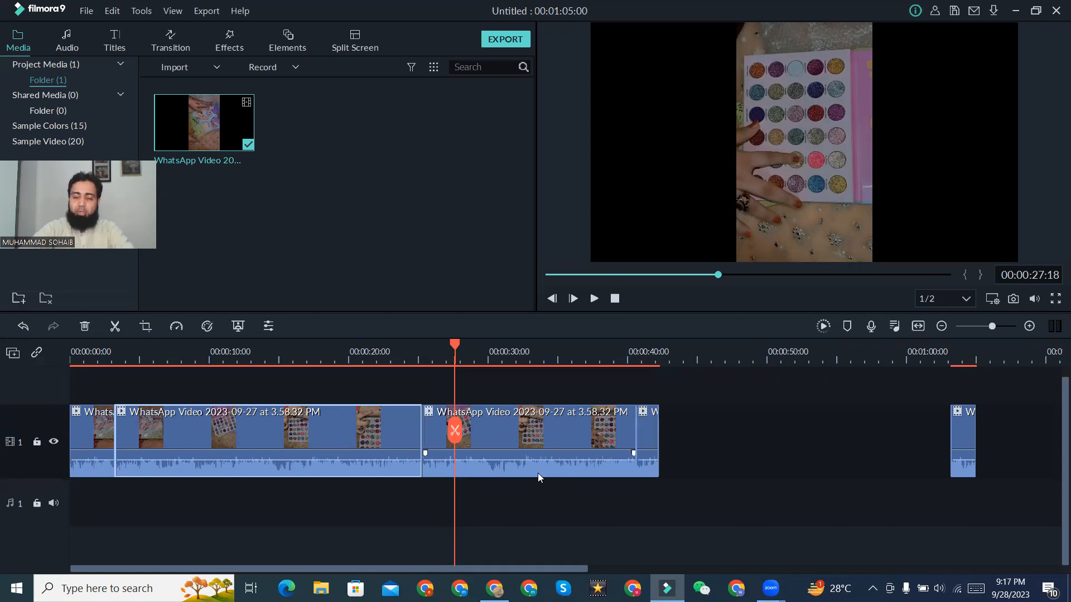
{"action": "right_click", "coordinate": [224, 470]}
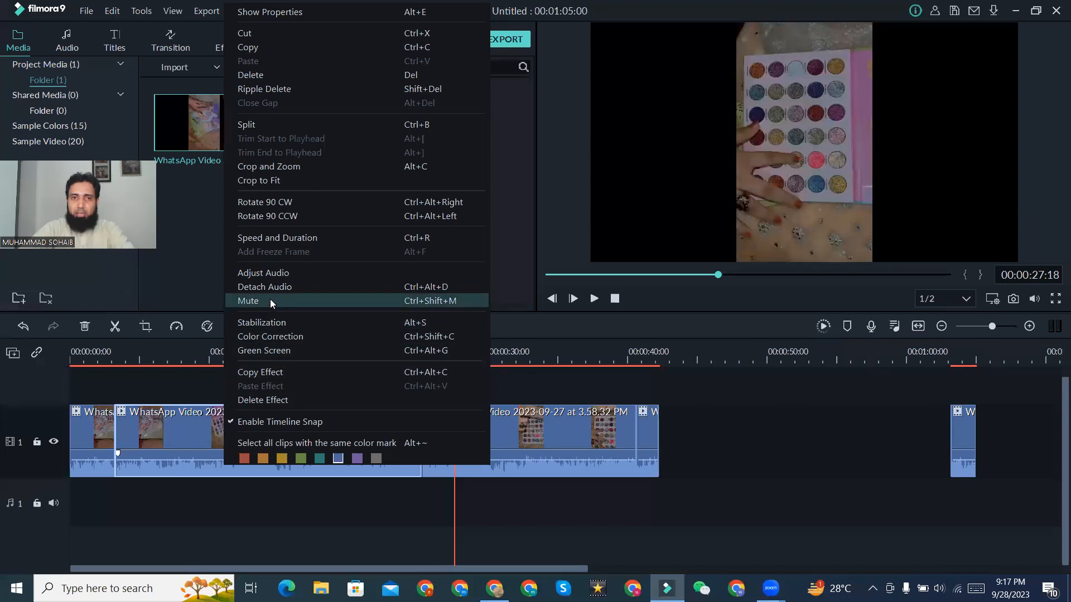
{"action": "left_click", "coordinate": [320, 288]}
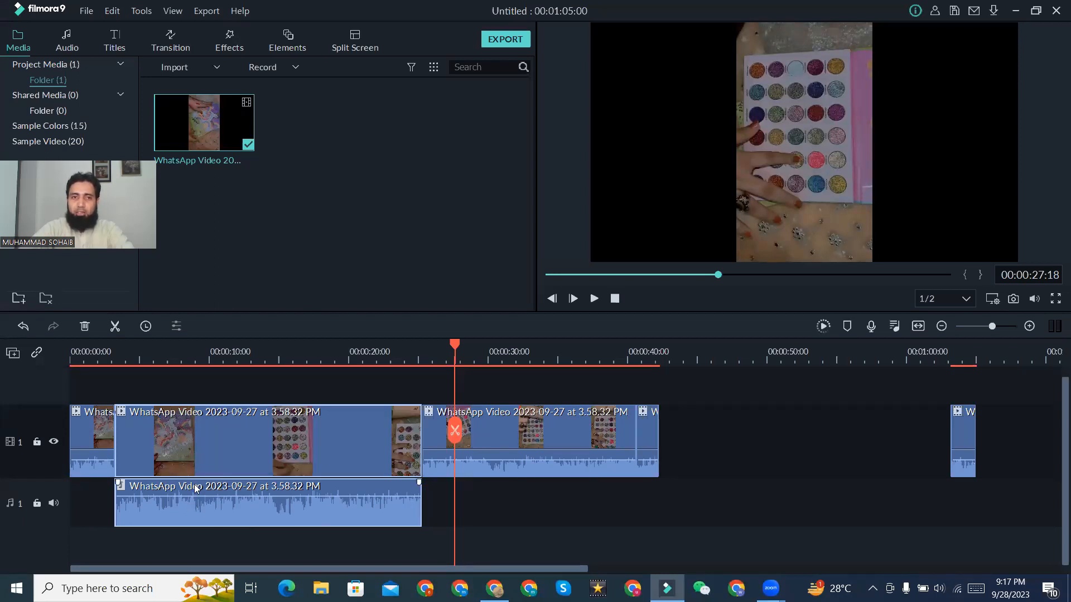
Step: Try a ripple delete on the full clip and its detached audio while both are selected, and undo it
{"action": "mouse_move", "coordinate": [216, 508]}
{"action": "left_mouse_down"}
{"action": "mouse_move", "coordinate": [288, 510]}
{"action": "mouse_move", "coordinate": [218, 492]}
{"action": "left_mouse_up"}
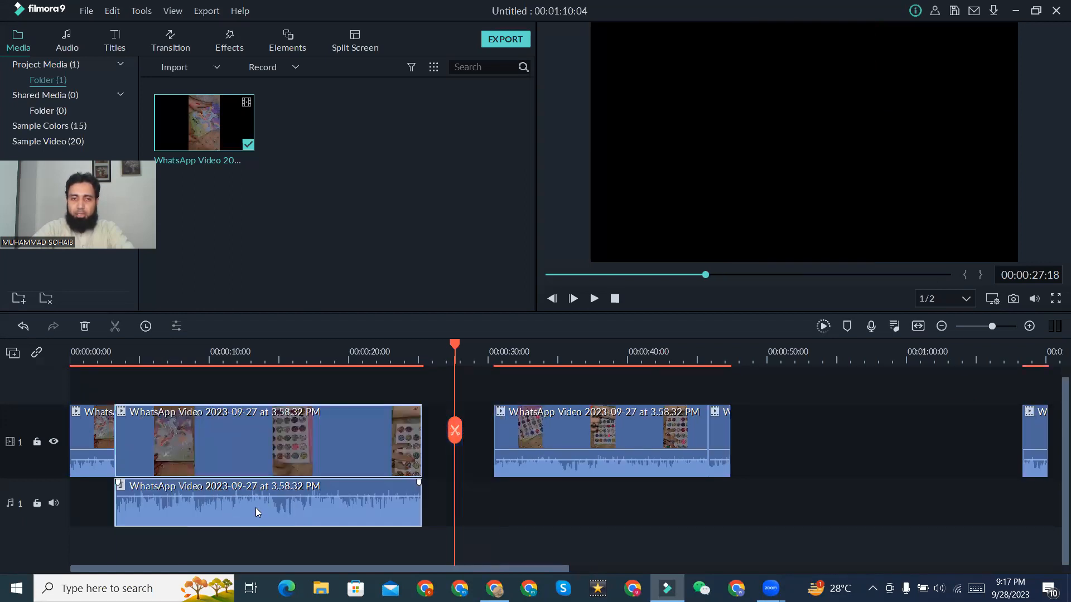
{"action": "right_click", "coordinate": [255, 509]}
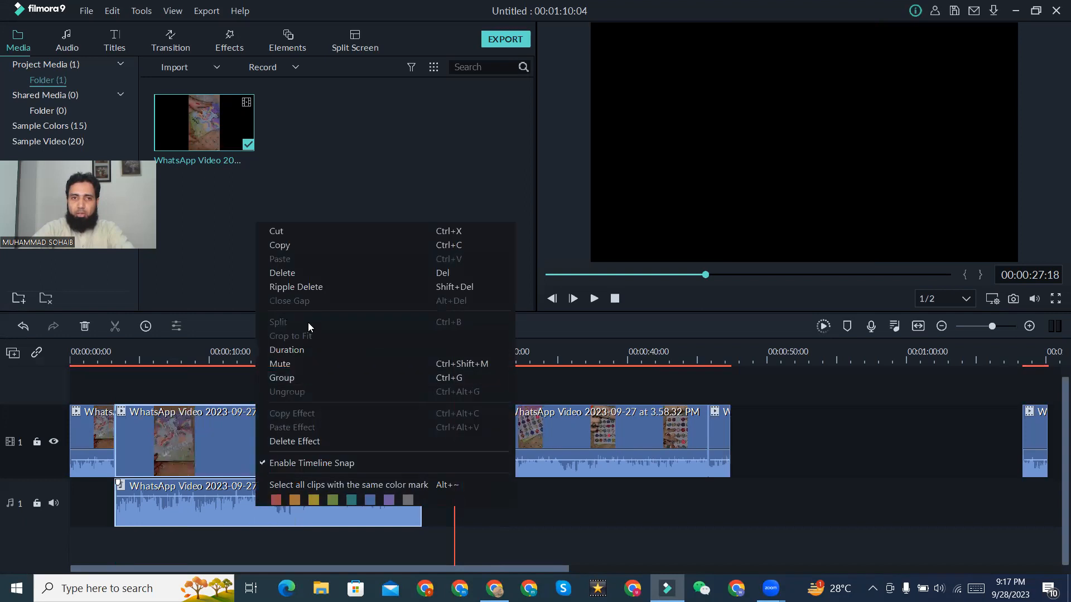
{"action": "left_click", "coordinate": [323, 282]}
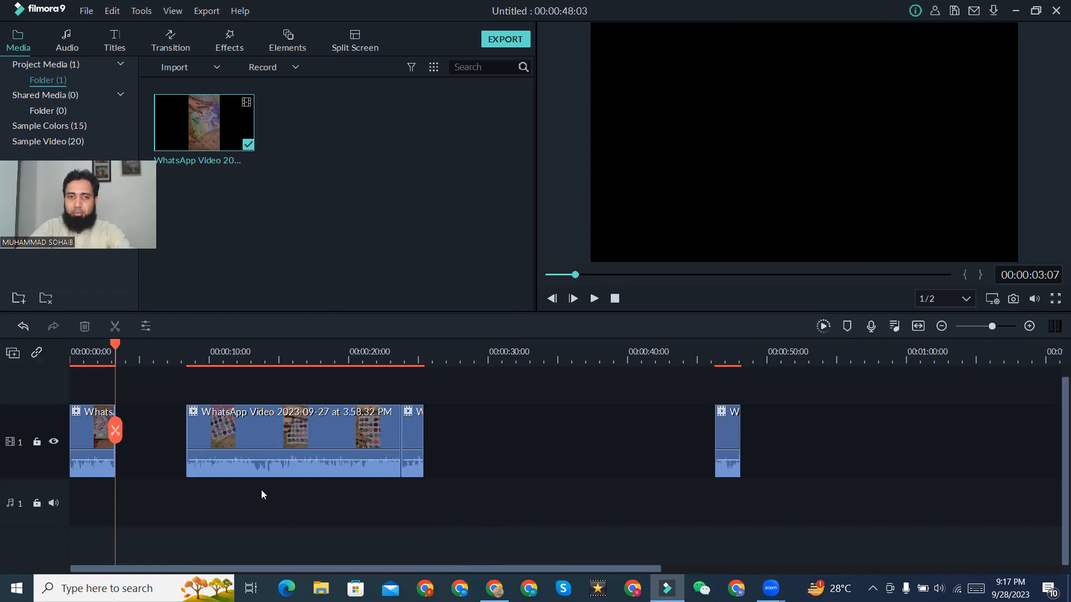
{"action": "key", "text": "ctrl+z"}
Step: Select only the full clip's detached audio on audio track 1 and delete it
{"action": "left_click", "coordinate": [251, 503]}
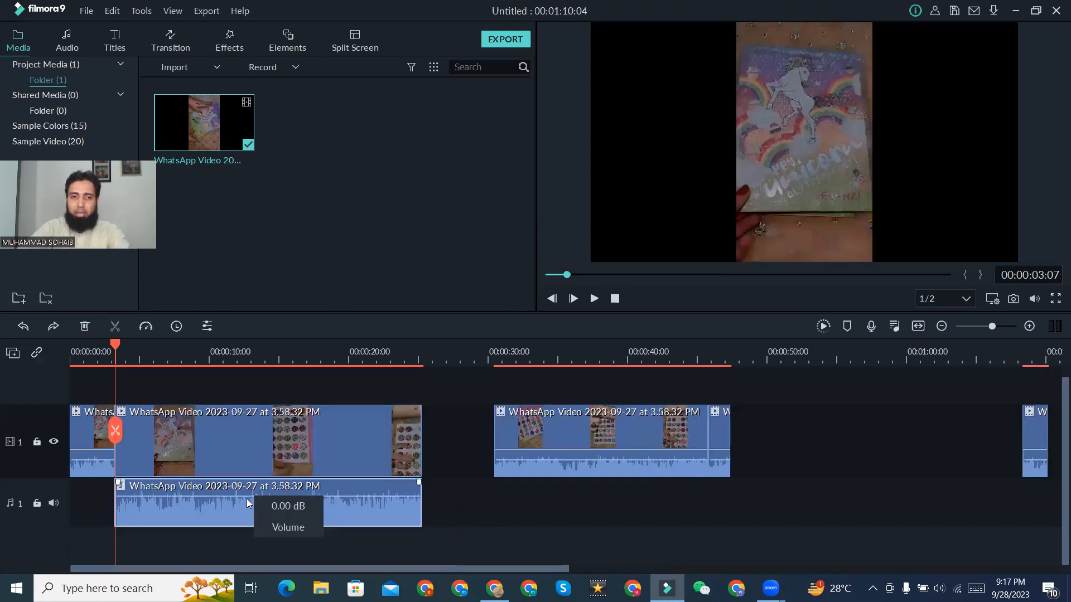
{"action": "left_click", "coordinate": [222, 439]}
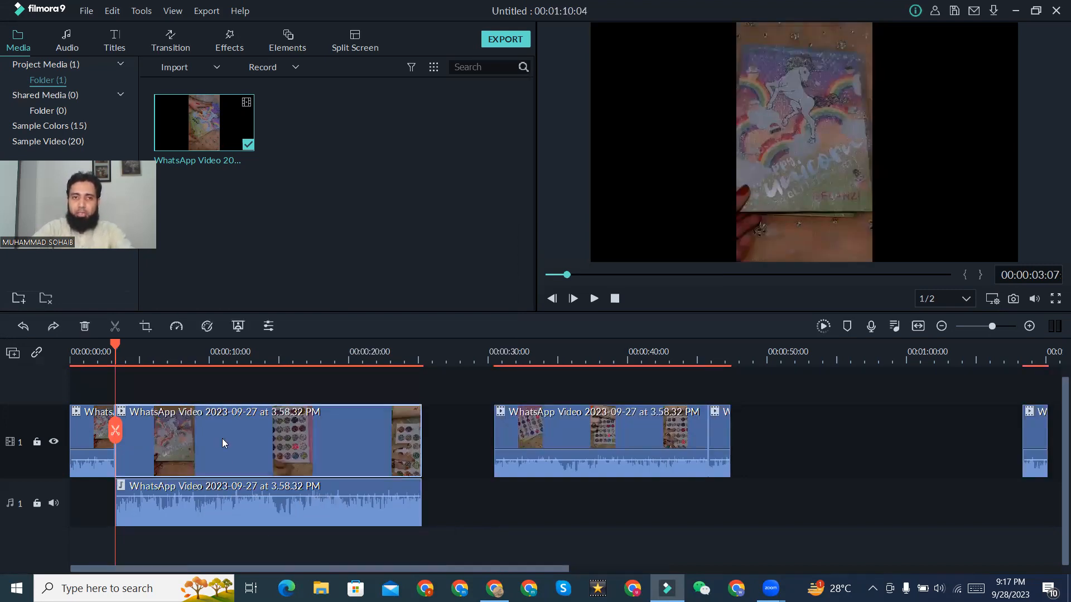
{"action": "left_click", "coordinate": [229, 508]}
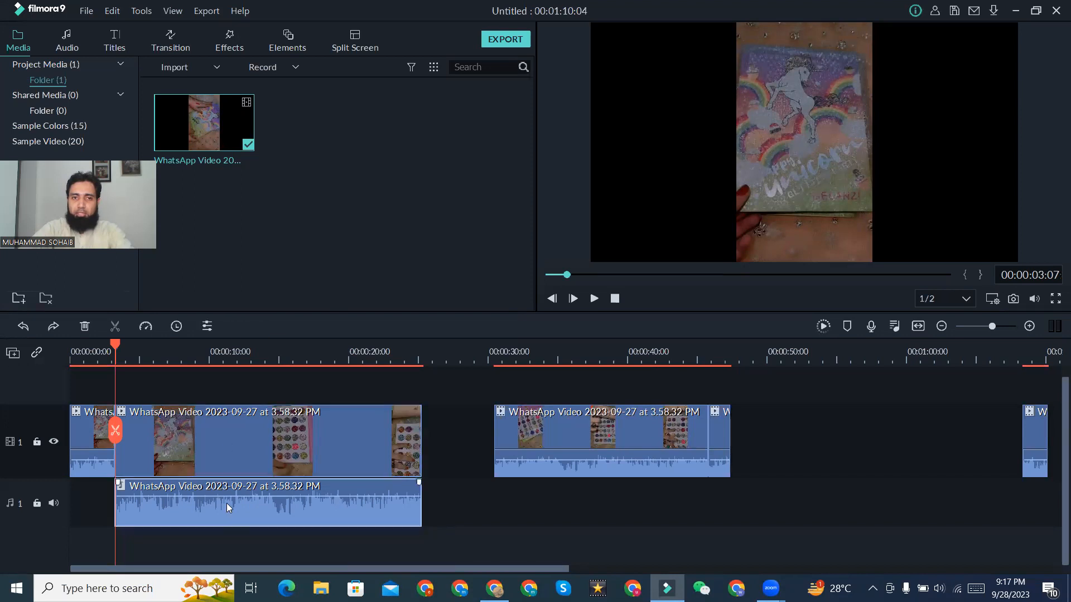
{"action": "right_click", "coordinate": [228, 506]}
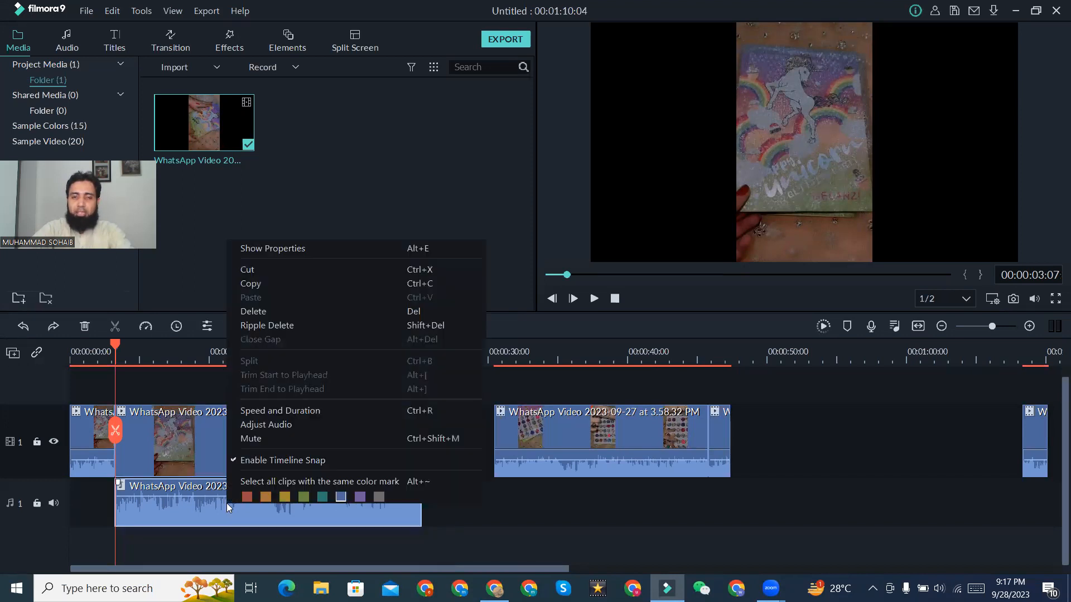
{"action": "left_click", "coordinate": [275, 313]}
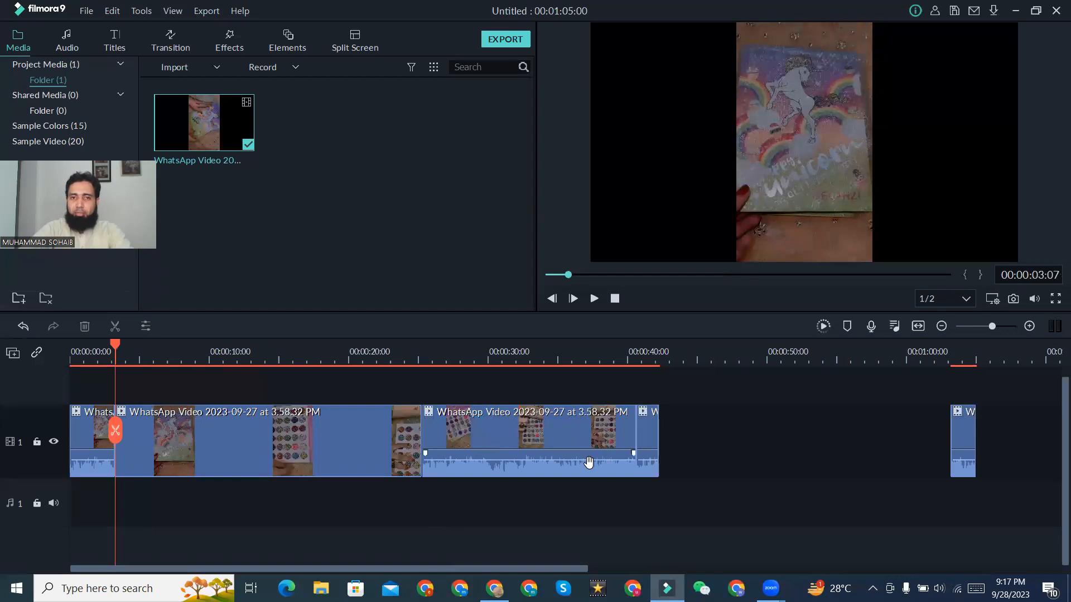
Step: Select the silent full clip, turn off Mute in the audio recording settings, and close them without recording
{"action": "left_click", "coordinate": [253, 465]}
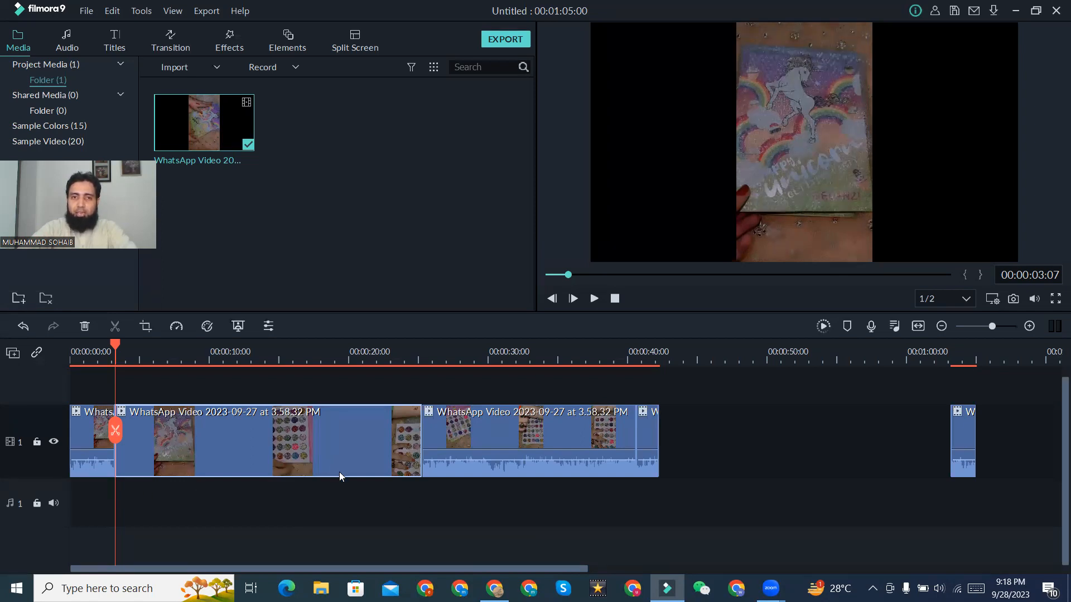
{"action": "left_click", "coordinate": [872, 327]}
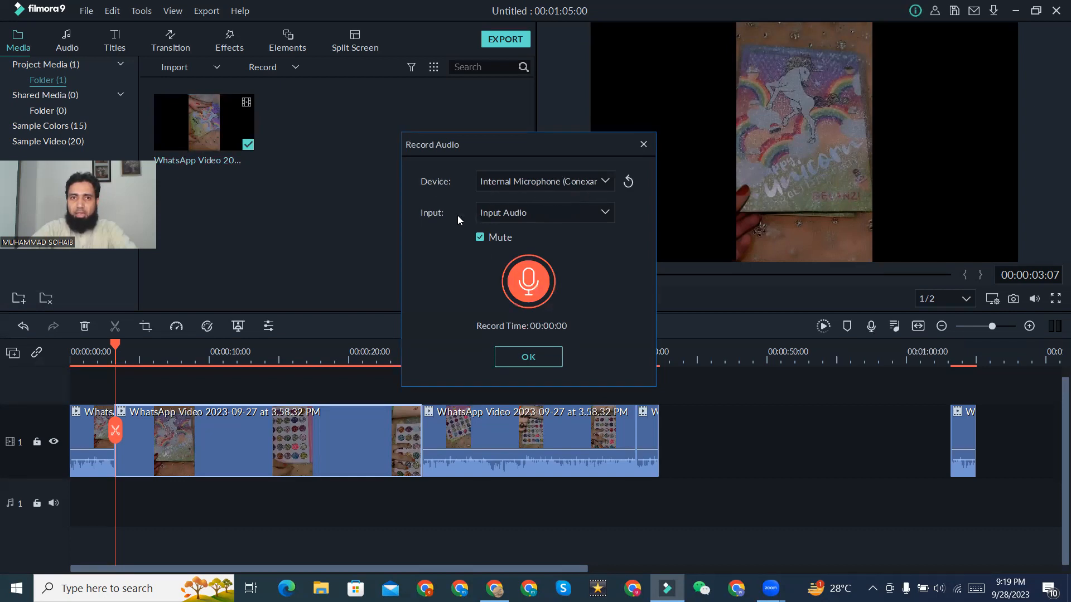
{"action": "left_click", "coordinate": [481, 238]}
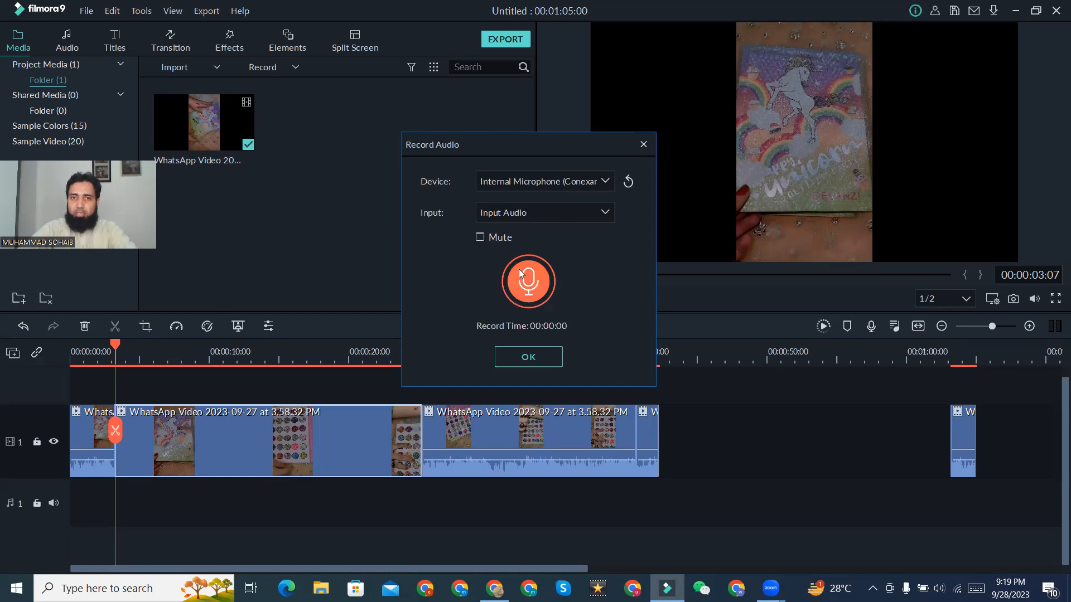
{"action": "left_click", "coordinate": [538, 356]}
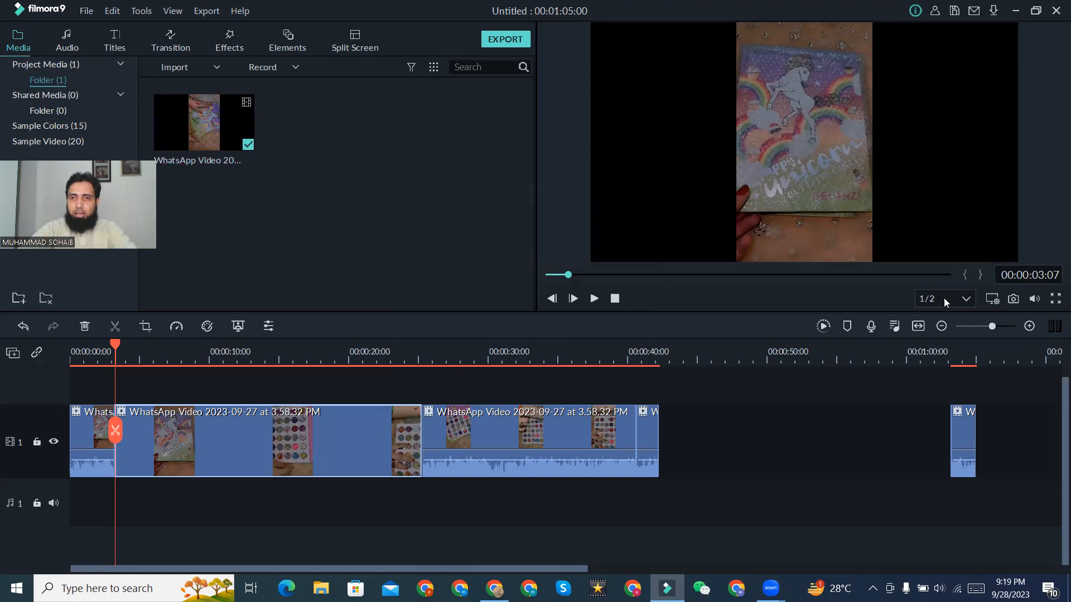
Step: Record a voiceover of about 21 seconds with the internal microphone under the silent full clip, starting at 00:00:03:07
{"action": "left_click", "coordinate": [872, 327]}
{"action": "left_click", "coordinate": [524, 288]}
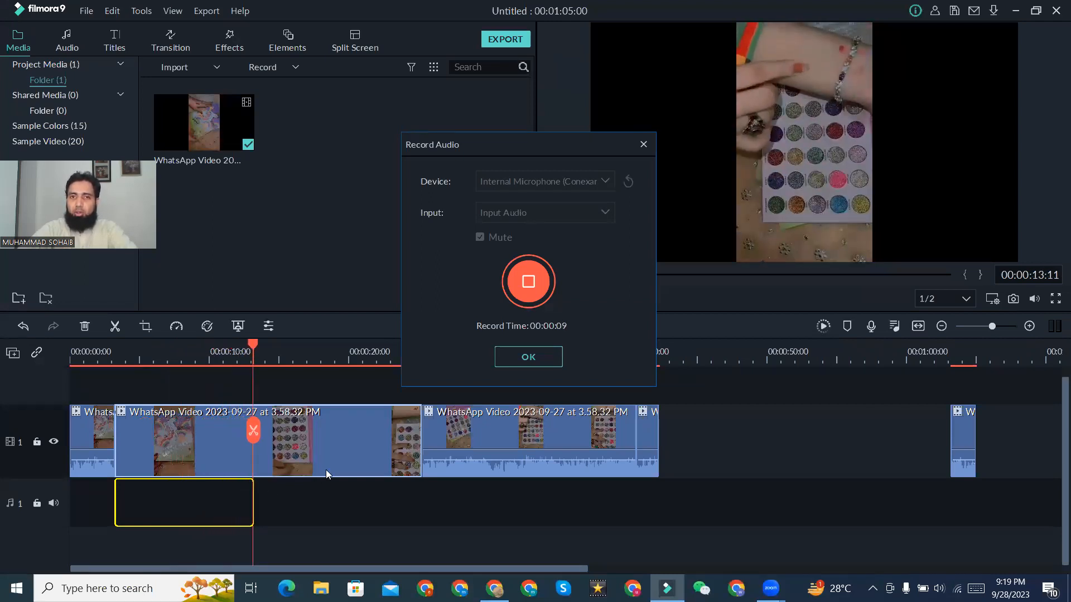
{"action": "left_click", "coordinate": [527, 285]}
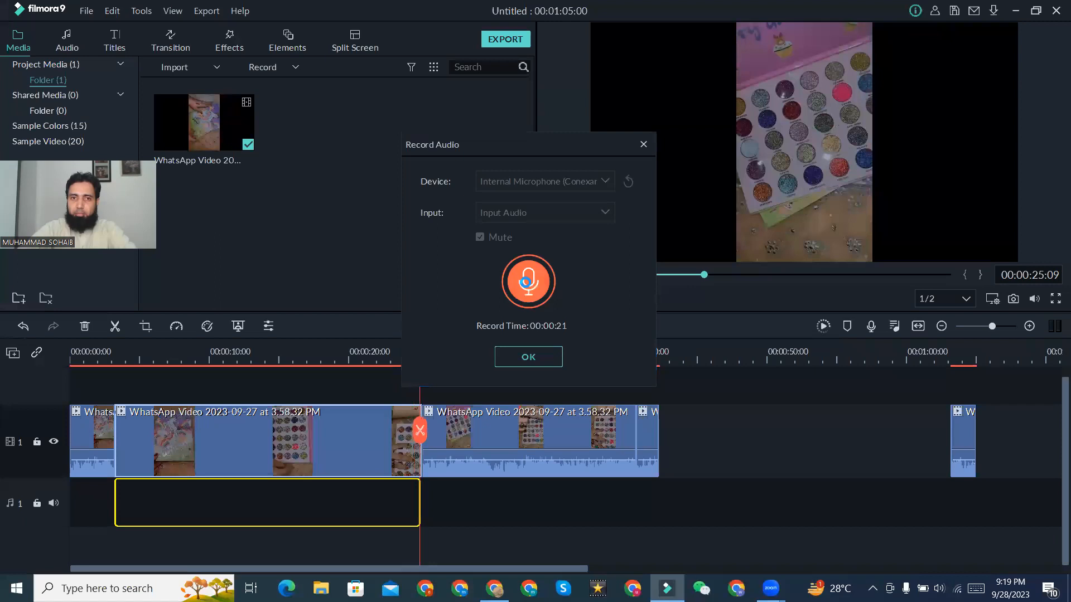
{"action": "left_click", "coordinate": [533, 357]}
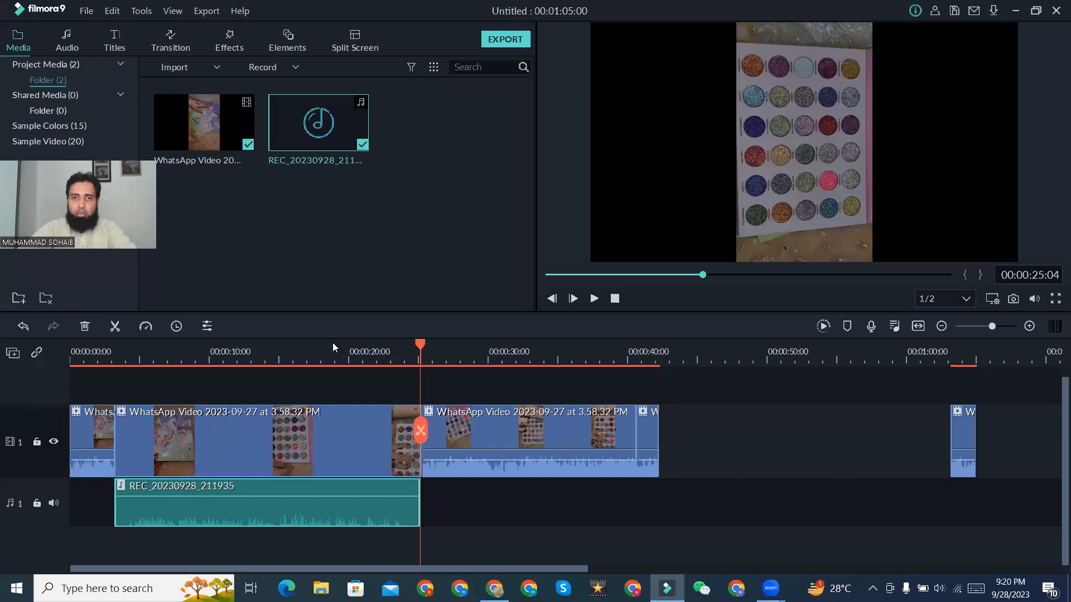
Step: Play back the recorded voiceover and shift it slightly later so it ends flush with the full clip above
{"action": "left_click_drag", "start_coordinate": [408, 349], "coordinate": [202, 349]}
{"action": "left_click", "coordinate": [594, 298]}
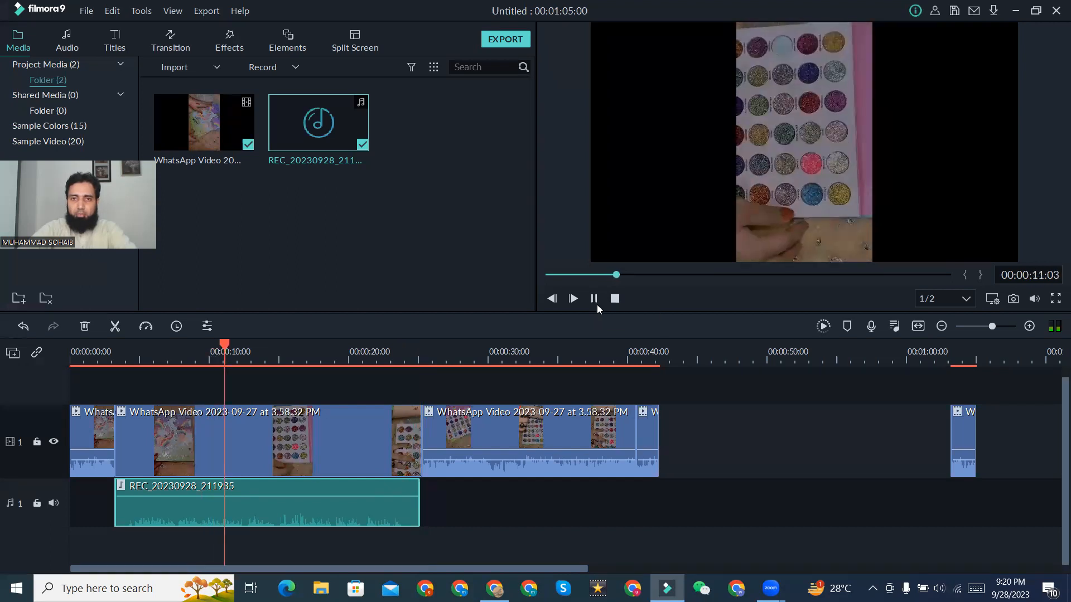
{"action": "left_click", "coordinate": [594, 299]}
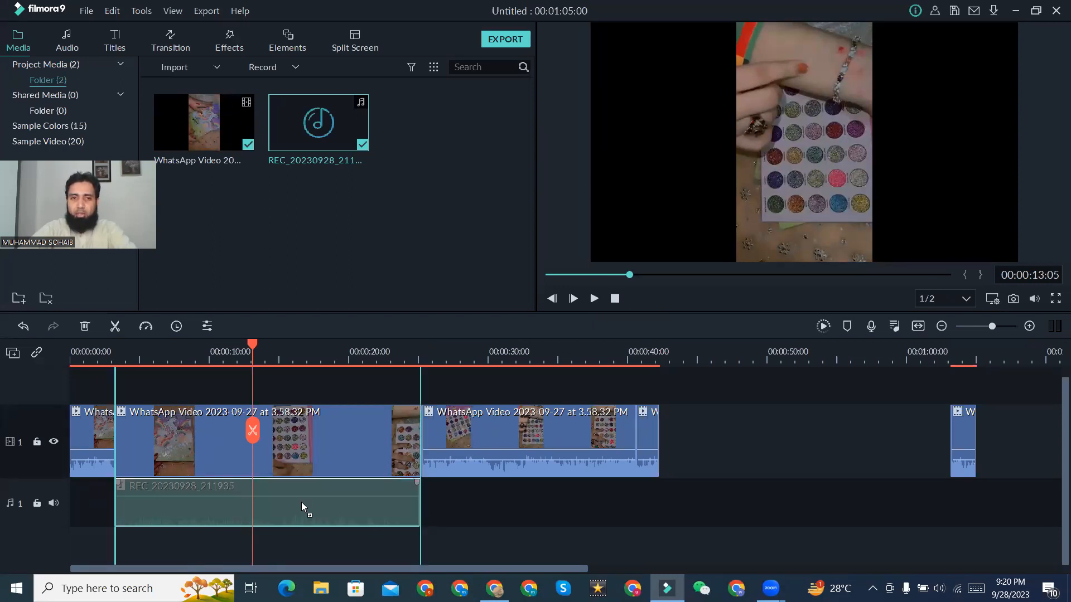
{"action": "left_click_drag", "start_coordinate": [306, 516], "coordinate": [311, 491]}
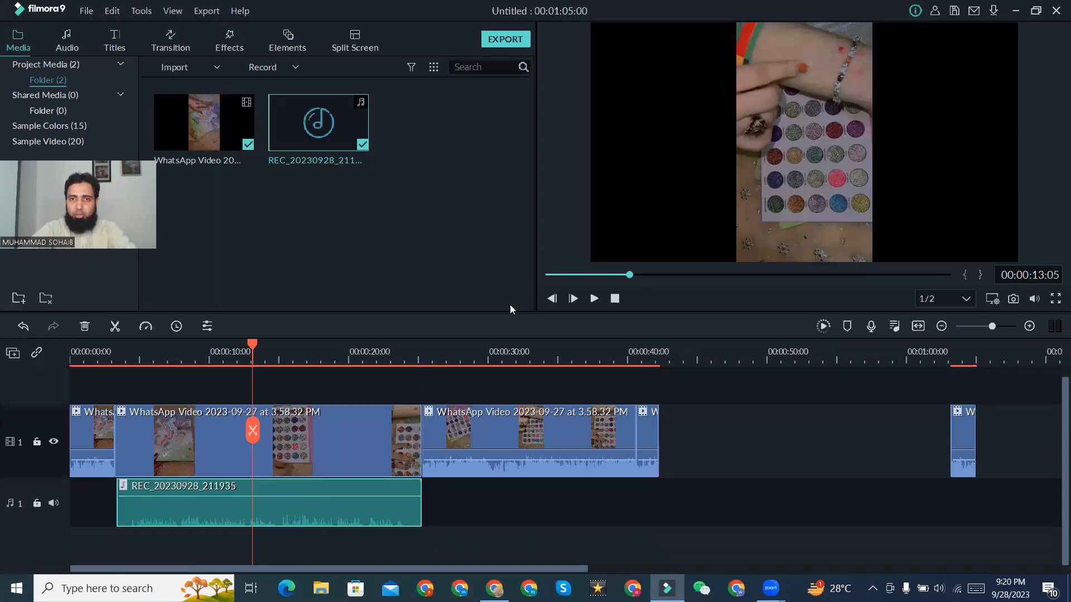
{"action": "left_click", "coordinate": [593, 299]}
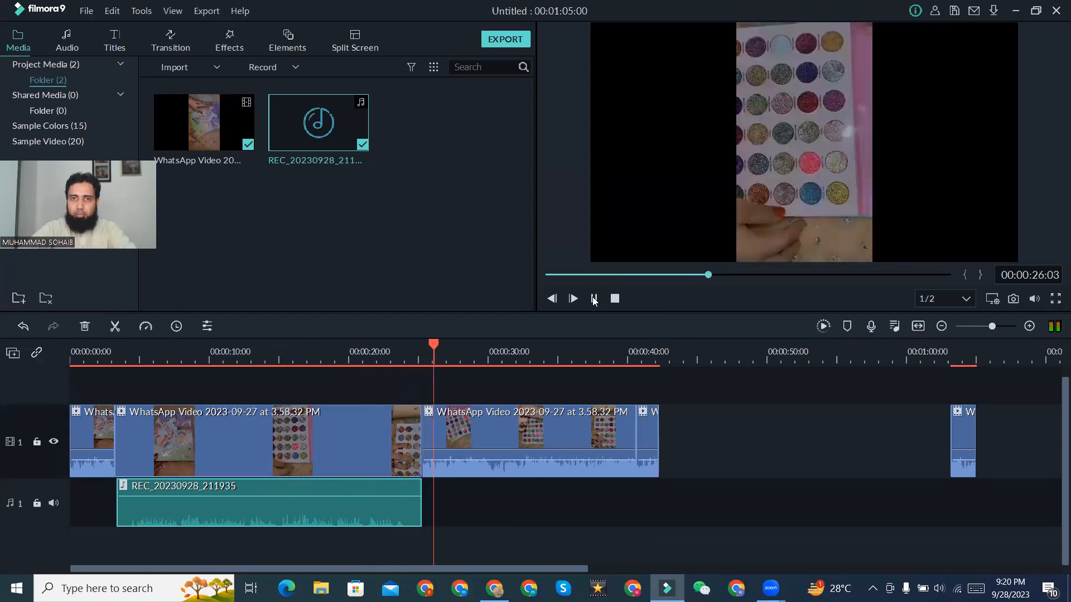
{"action": "key", "text": "space"}
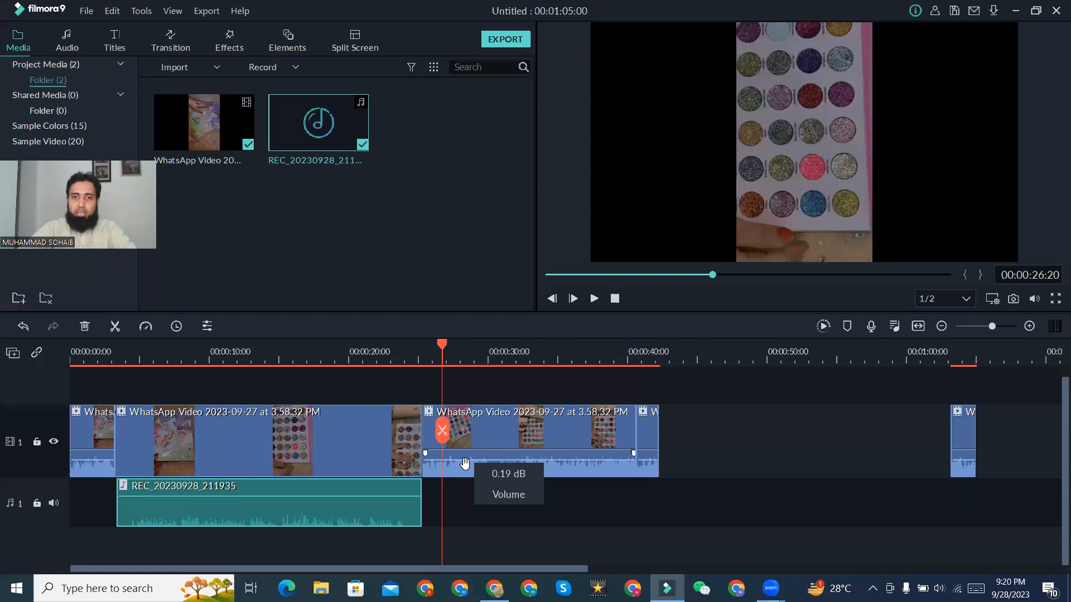
{"action": "right_click", "coordinate": [217, 486]}
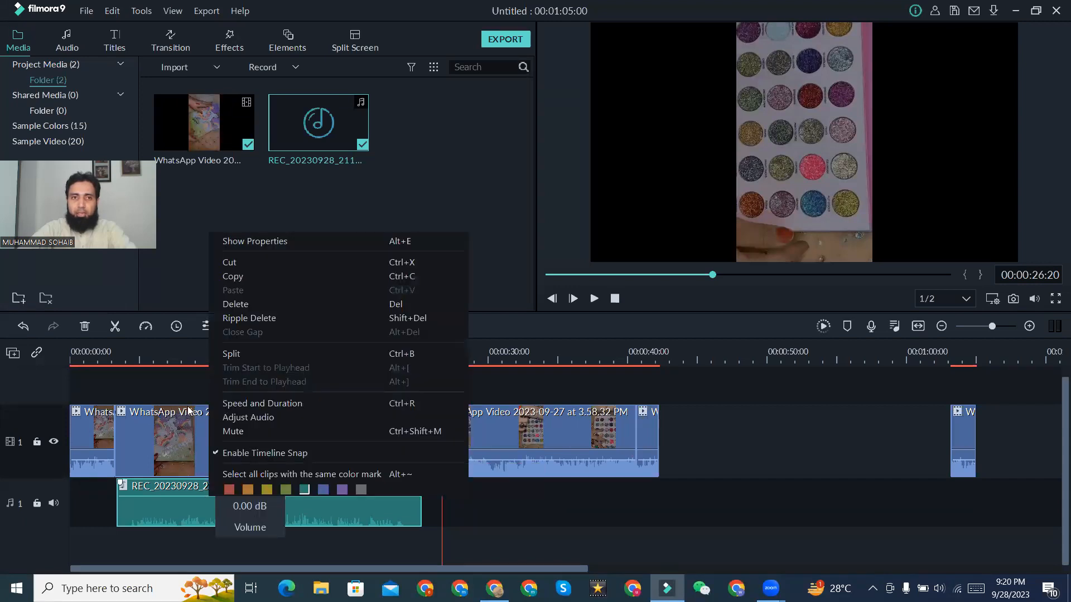
{"action": "left_click", "coordinate": [290, 436]}
{"action": "right_click", "coordinate": [290, 436]}
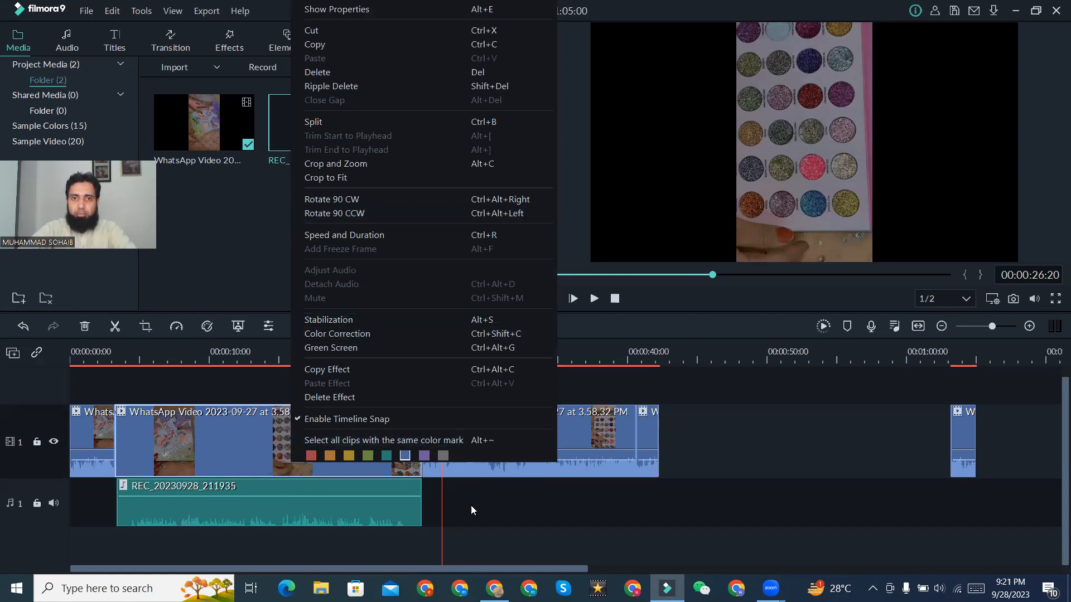
{"action": "left_click", "coordinate": [314, 505]}
{"action": "right_click", "coordinate": [314, 505]}
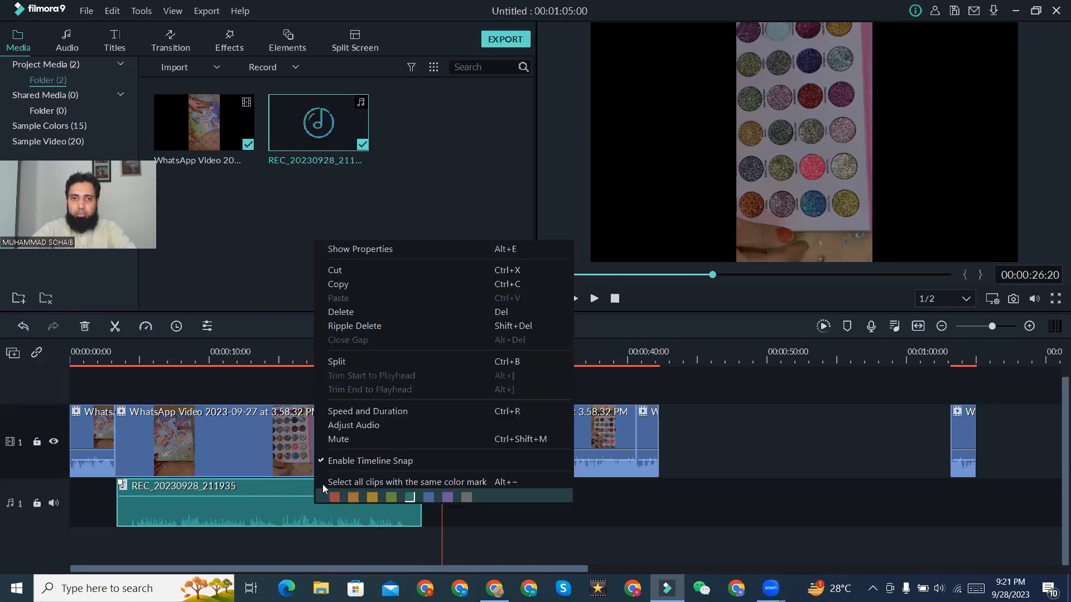
{"action": "left_click", "coordinate": [628, 469]}
Step: Raise the volume of the clip right after the voiceover segment to 1.87 dB and open its audio adjustment settings
{"action": "left_click_drag", "start_coordinate": [522, 461], "coordinate": [522, 459]}
{"action": "right_click", "coordinate": [523, 461]}
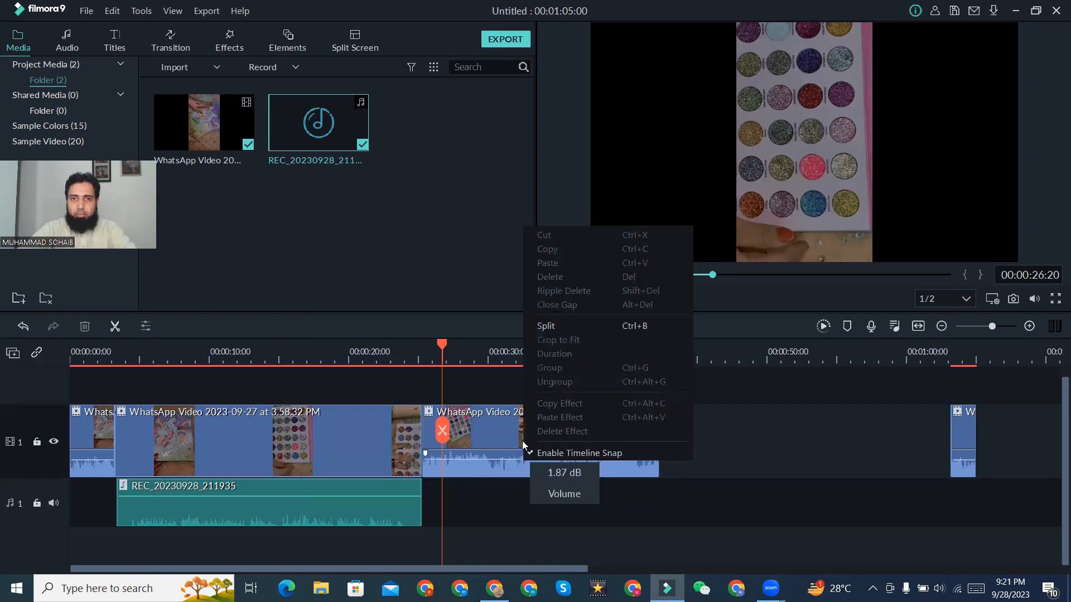
{"action": "left_click", "coordinate": [457, 451]}
{"action": "right_click", "coordinate": [457, 451]}
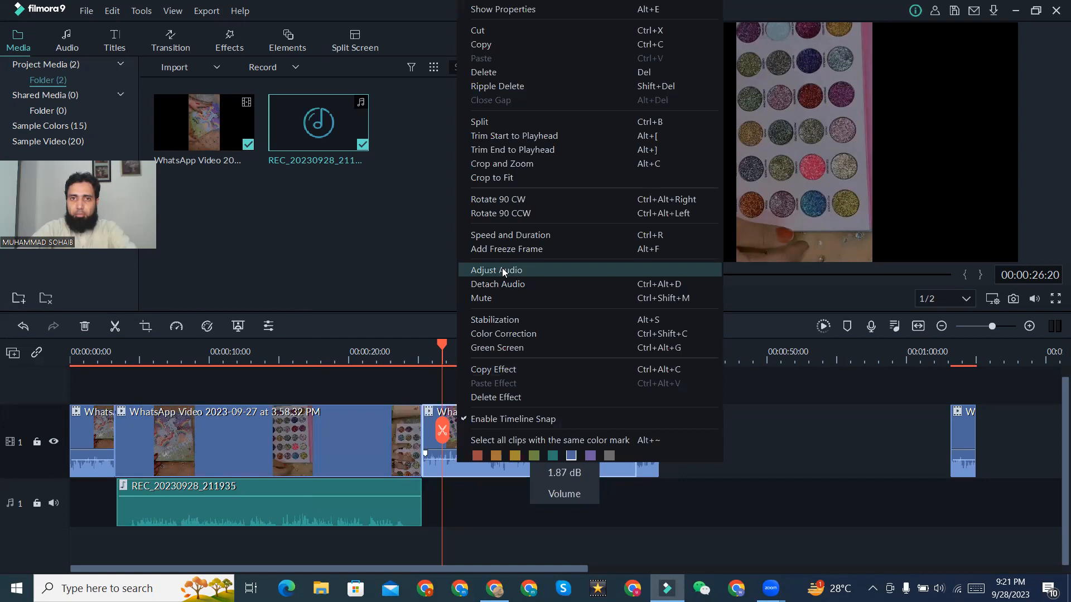
{"action": "left_click", "coordinate": [518, 272]}
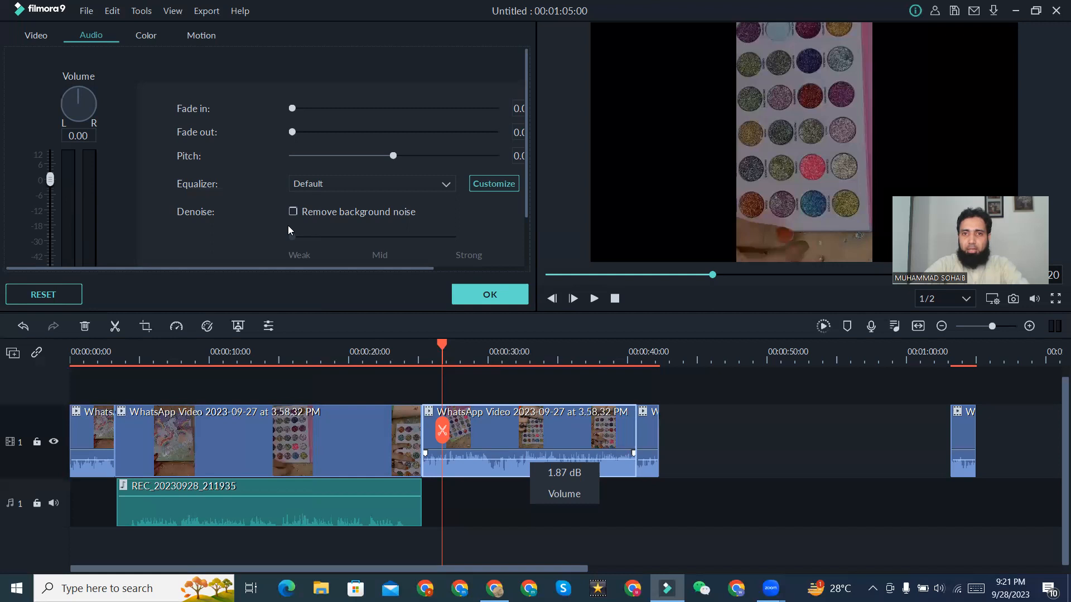
Step: Lower the volume of the clip after the voiceover to -4.88 dB in stages, playing it back between changes
{"action": "left_click", "coordinate": [594, 298]}
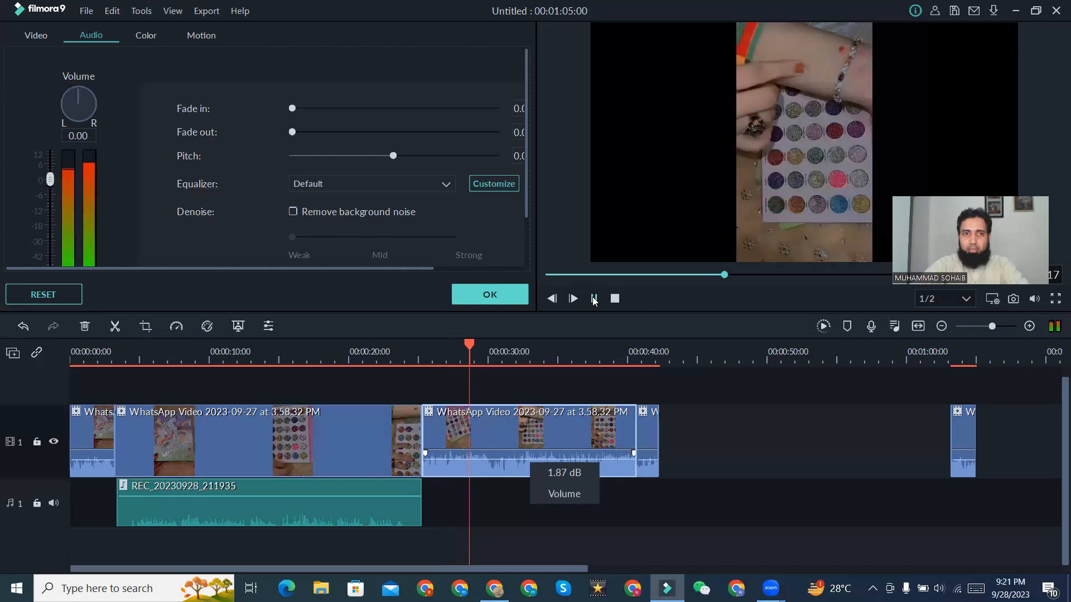
{"action": "left_click", "coordinate": [594, 298]}
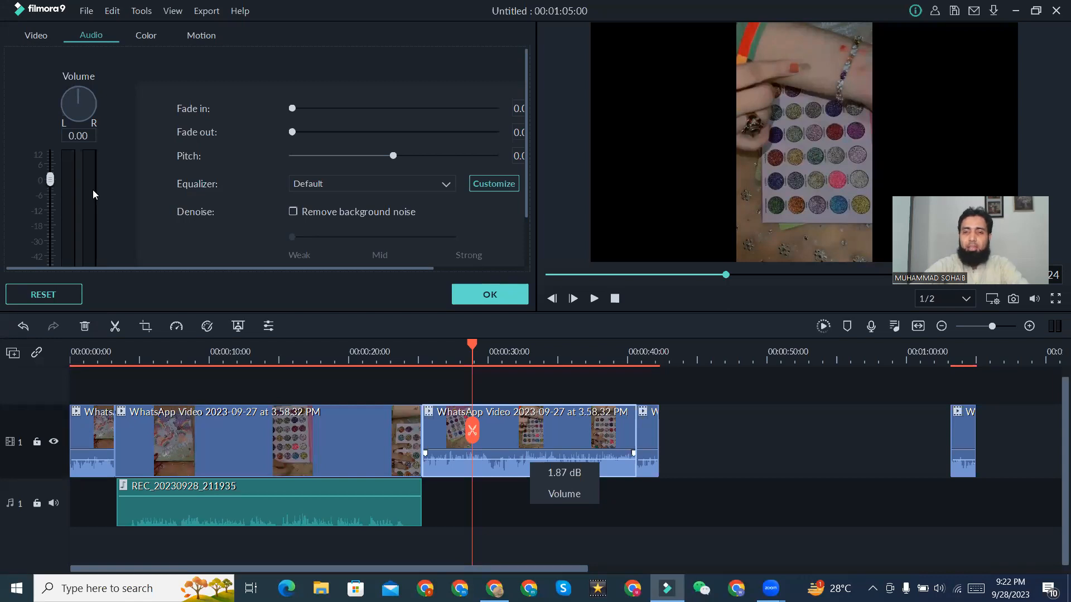
{"action": "left_click", "coordinate": [594, 300]}
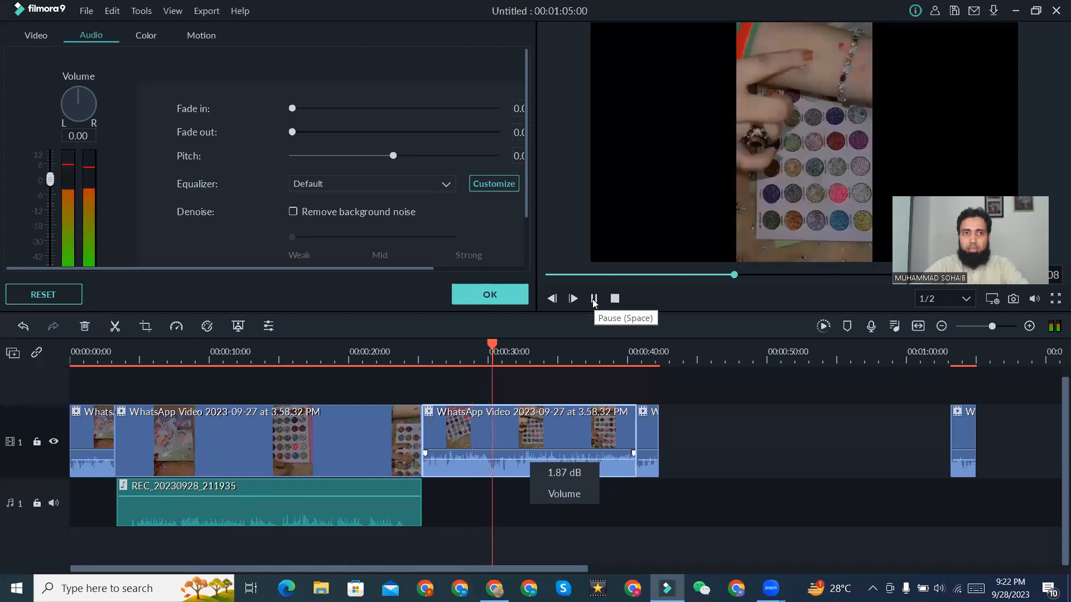
{"action": "left_click", "coordinate": [594, 299]}
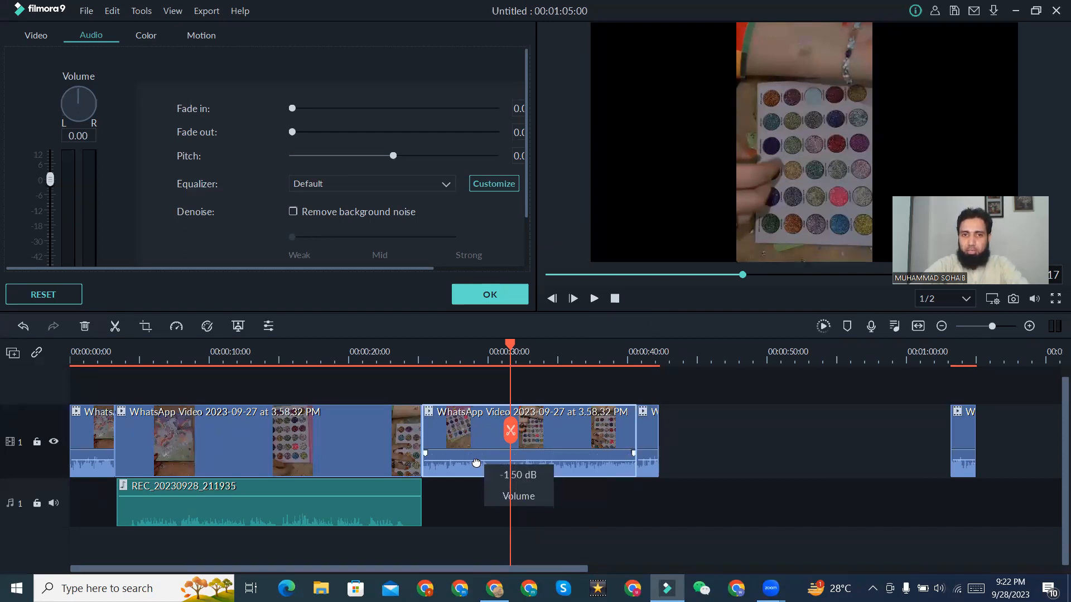
{"action": "left_click", "coordinate": [594, 299]}
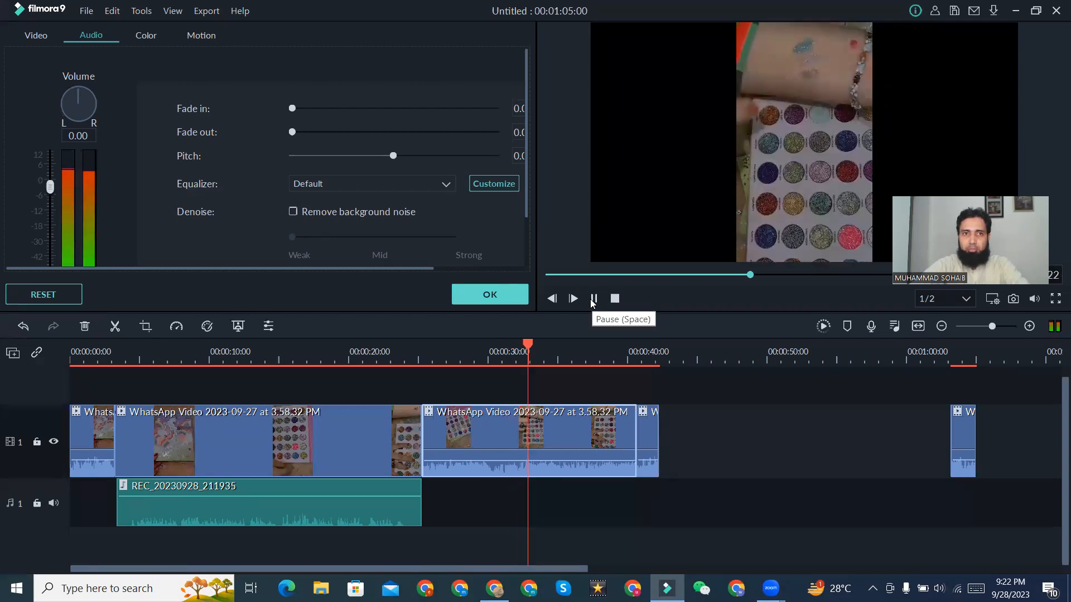
{"action": "left_click", "coordinate": [593, 299]}
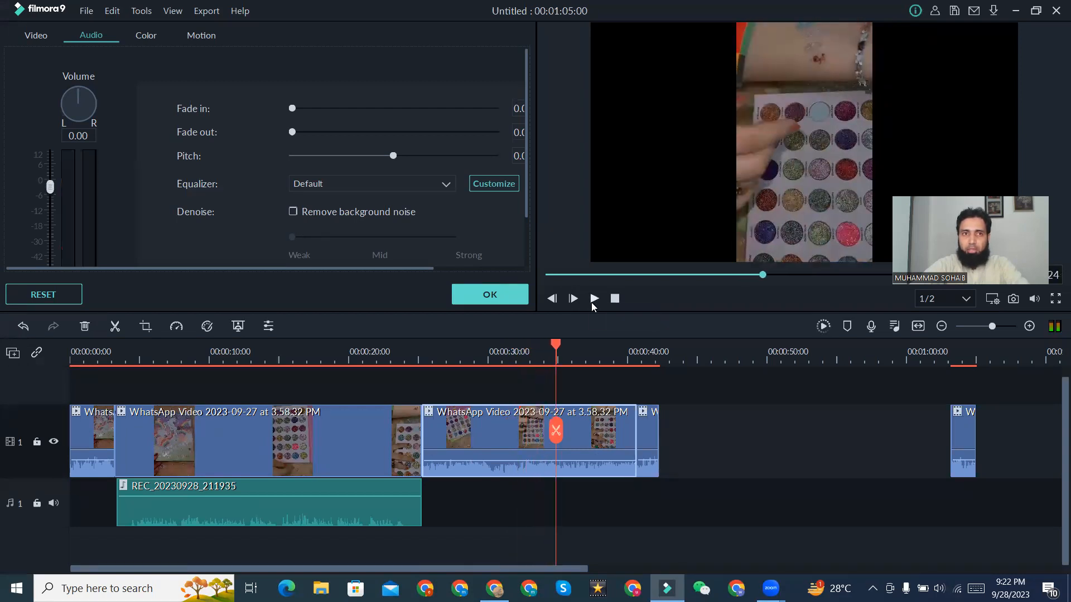
{"action": "mouse_move", "coordinate": [519, 462]}
{"action": "left_click_drag", "start_coordinate": [519, 462], "coordinate": [519, 465]}
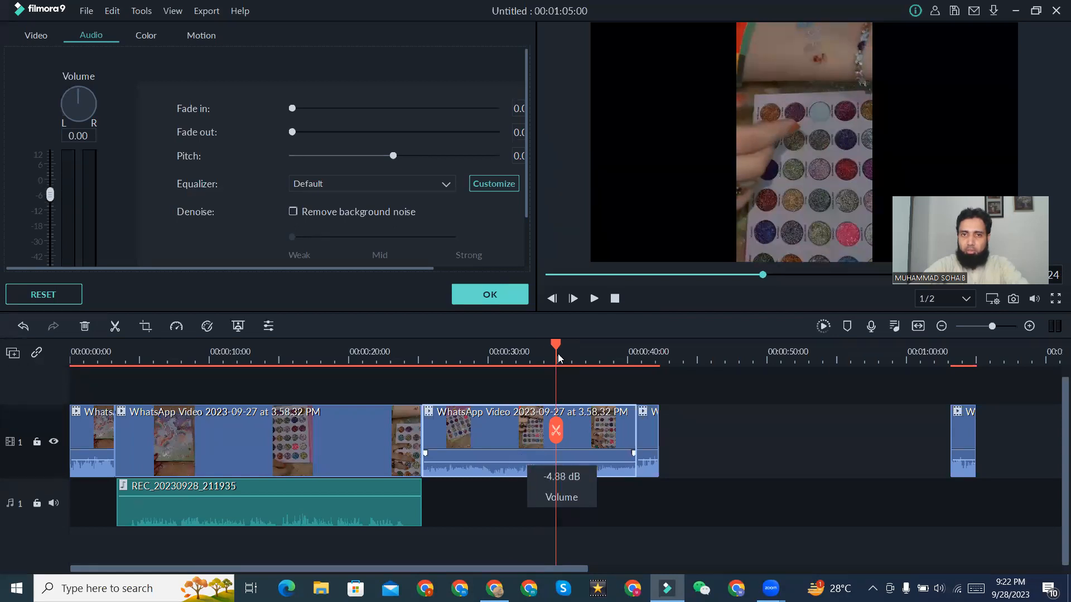
Step: Play back the quieter clip from near its start and try adjusting its pitch during playback
{"action": "left_click", "coordinate": [595, 300]}
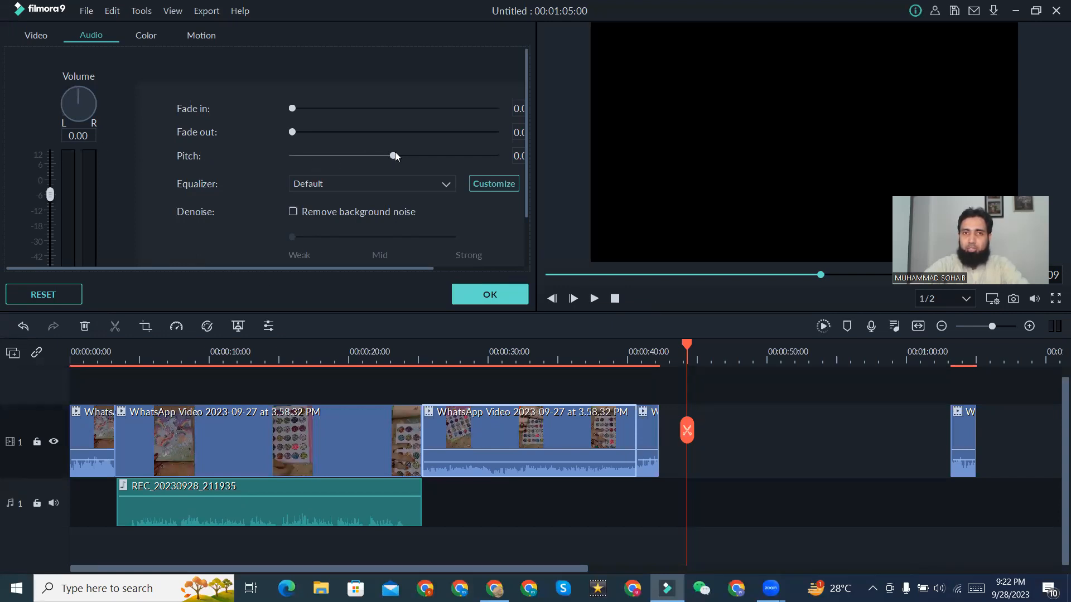
{"action": "left_click_drag", "start_coordinate": [688, 348], "coordinate": [438, 374]}
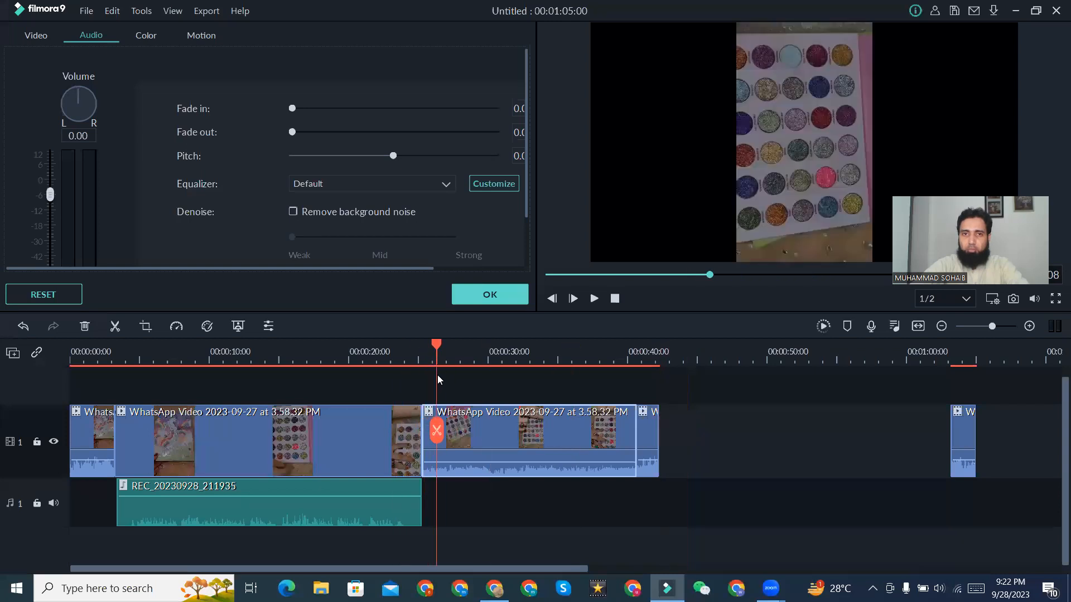
{"action": "left_click", "coordinate": [595, 300]}
{"action": "mouse_move", "coordinate": [396, 156]}
{"action": "left_mouse_down"}
{"action": "mouse_move", "coordinate": [473, 163]}
{"action": "mouse_move", "coordinate": [316, 161]}
{"action": "mouse_move", "coordinate": [400, 157]}
{"action": "left_mouse_up"}
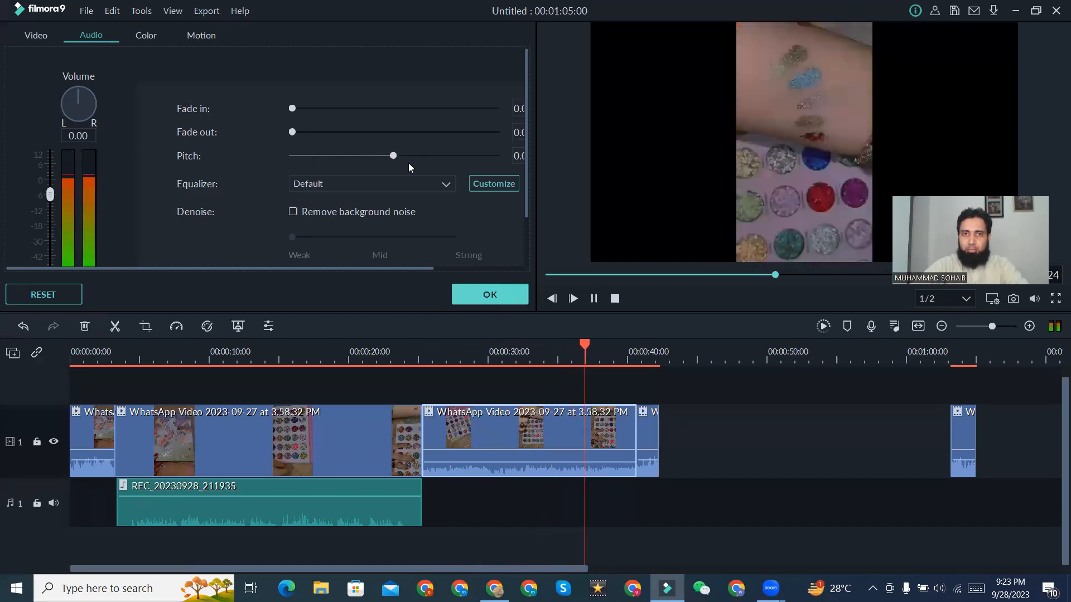
{"action": "left_click", "coordinate": [596, 298]}
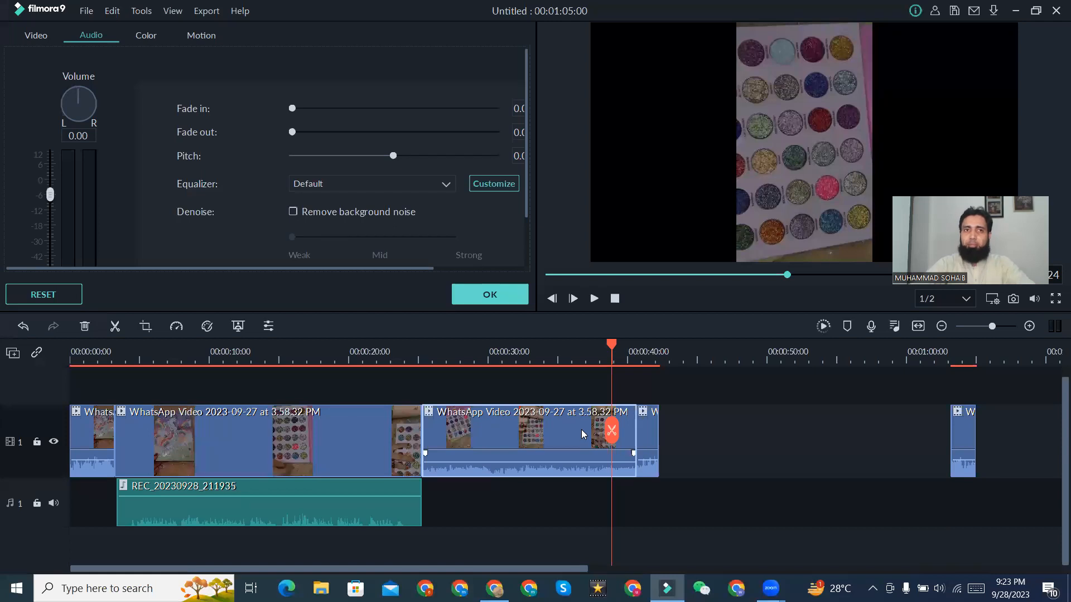
Step: Give the clip's audio a fade-in of about 5.3 while playing it back, and apply the audio settings
{"action": "left_click_drag", "start_coordinate": [612, 348], "coordinate": [464, 348]}
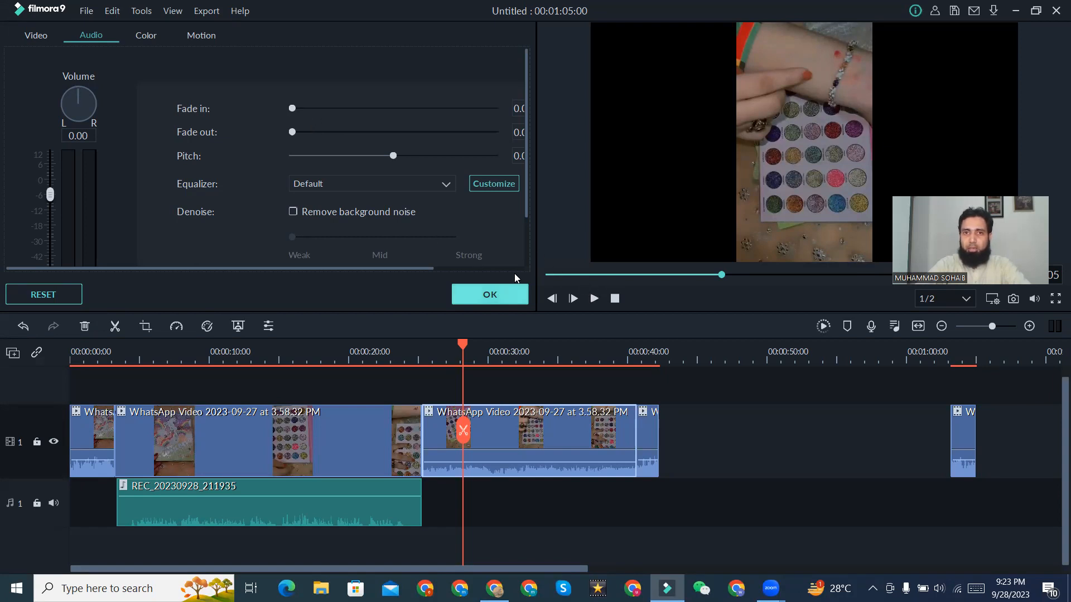
{"action": "left_click", "coordinate": [594, 298]}
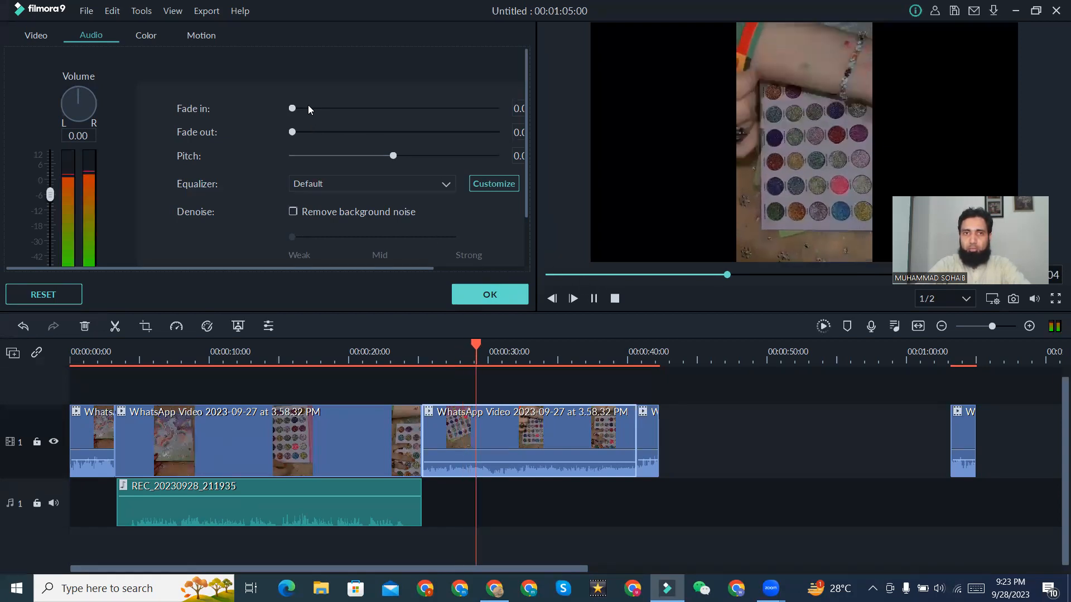
{"action": "left_click_drag", "start_coordinate": [292, 109], "coordinate": [362, 112]}
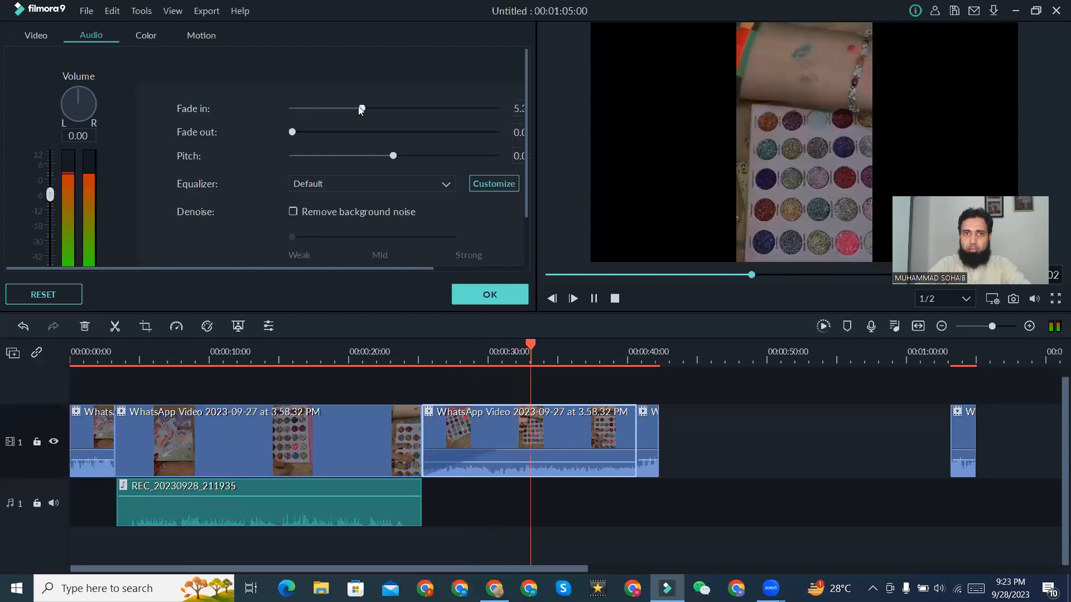
{"action": "left_click_drag", "start_coordinate": [567, 343], "coordinate": [641, 346]}
{"action": "key", "text": "space"}
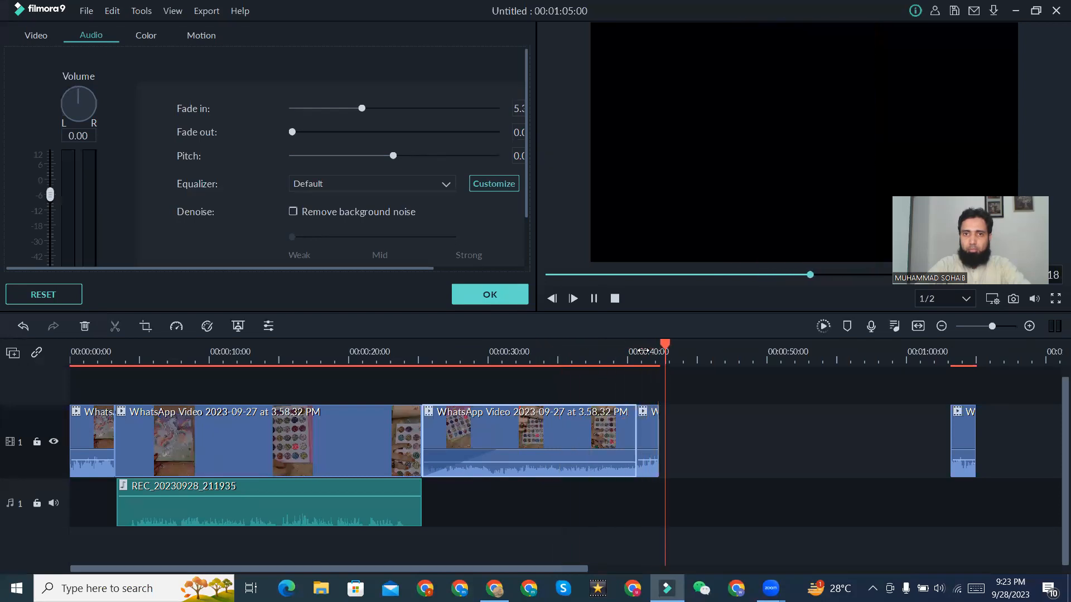
{"action": "left_click", "coordinate": [594, 299]}
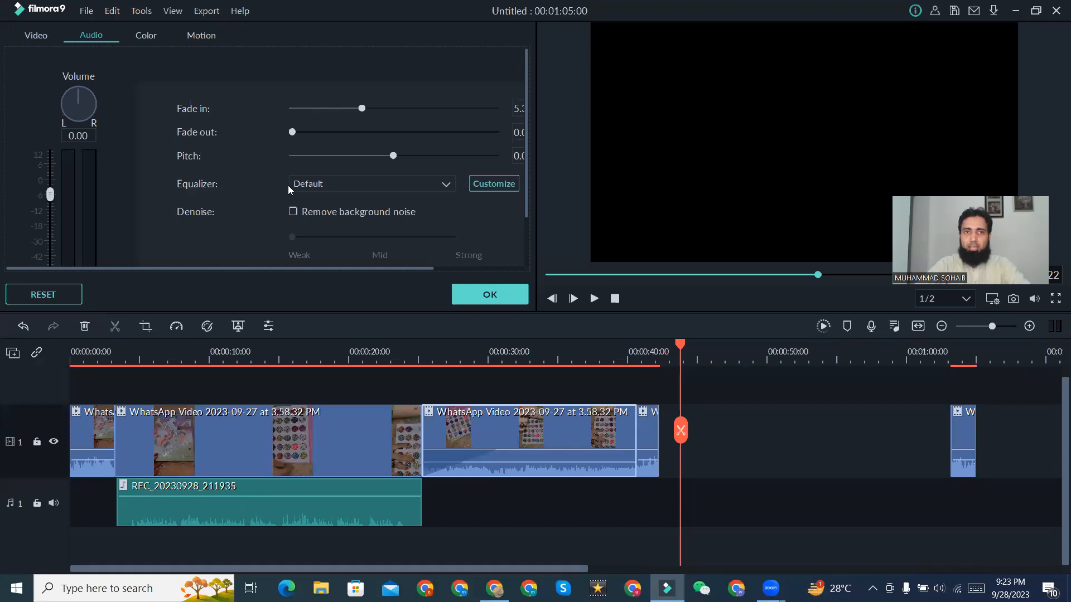
{"action": "left_click", "coordinate": [503, 295]}
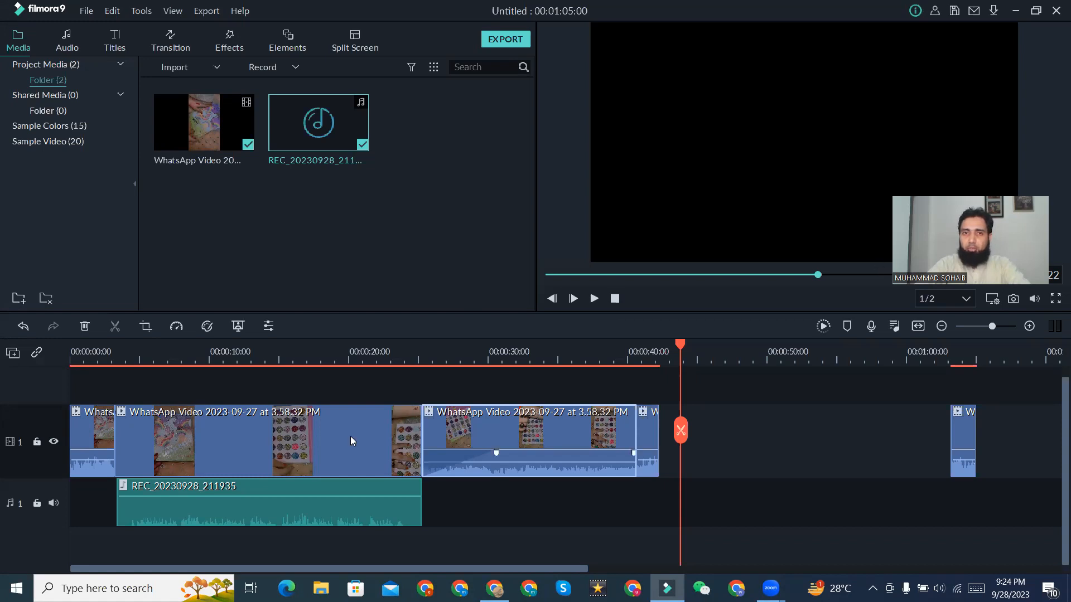
Step: Place the playhead near the start of the clip after the voiceover and browse the included title templates, checking Opener 11
{"action": "left_click_drag", "start_coordinate": [681, 345], "coordinate": [668, 344]}
{"action": "left_click", "coordinate": [438, 349]}
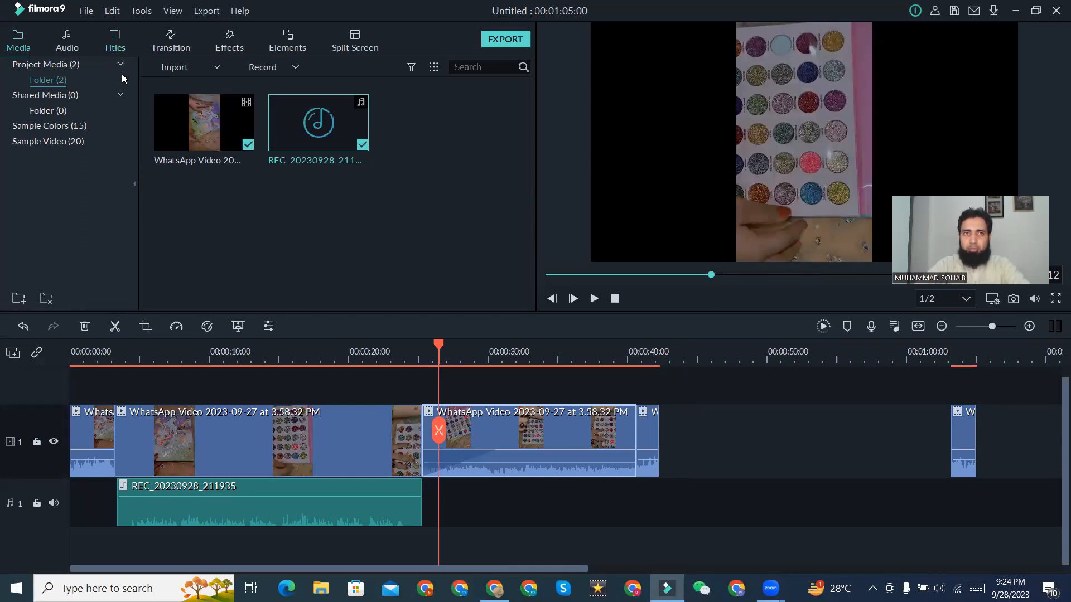
{"action": "left_click", "coordinate": [113, 42]}
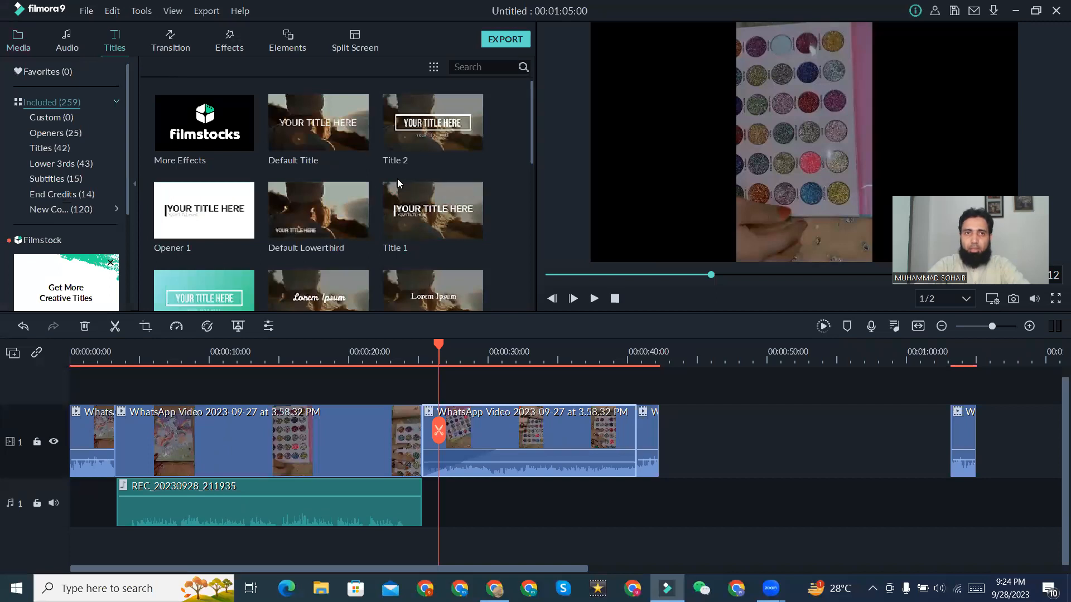
{"action": "mouse_move", "coordinate": [297, 208]}
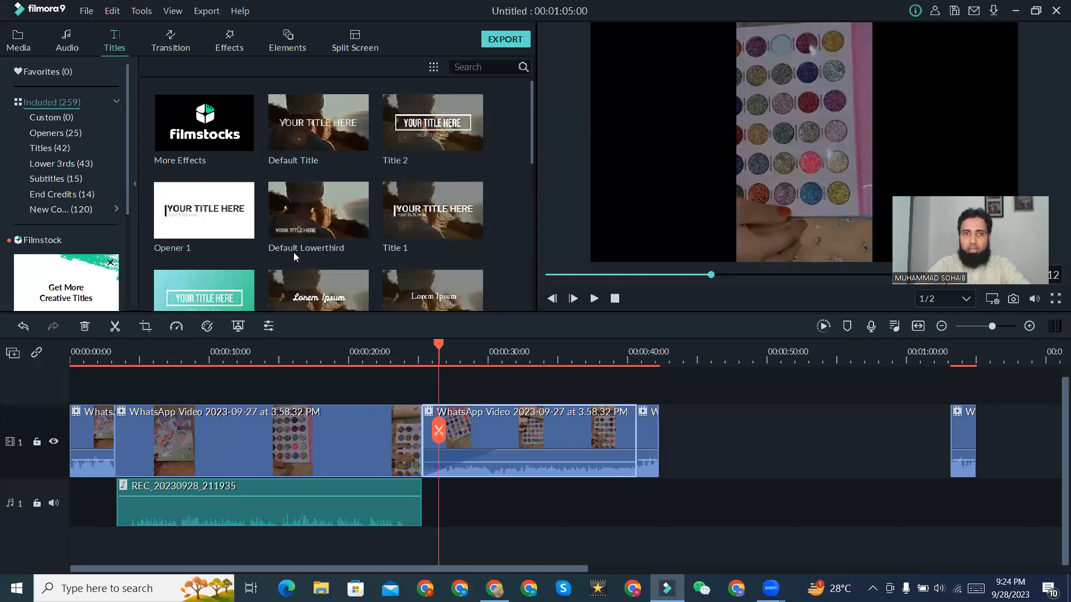
{"action": "scroll", "coordinate": [294, 252], "scroll_direction": "down", "scroll_amount": 3}
{"action": "scroll", "coordinate": [294, 252], "scroll_direction": "down", "scroll_amount": 2}
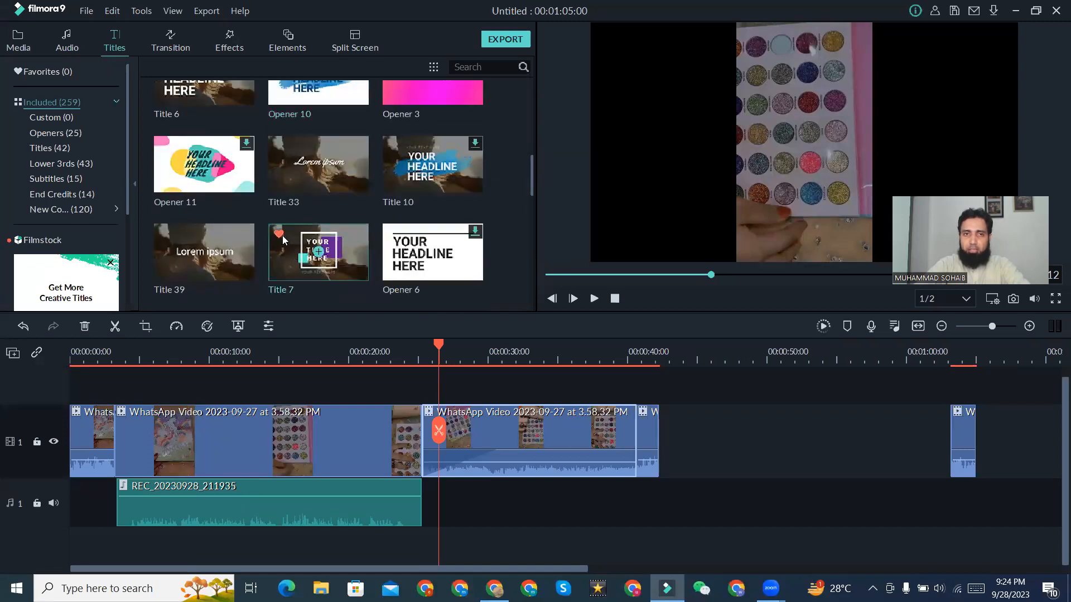
{"action": "left_click", "coordinate": [197, 167]}
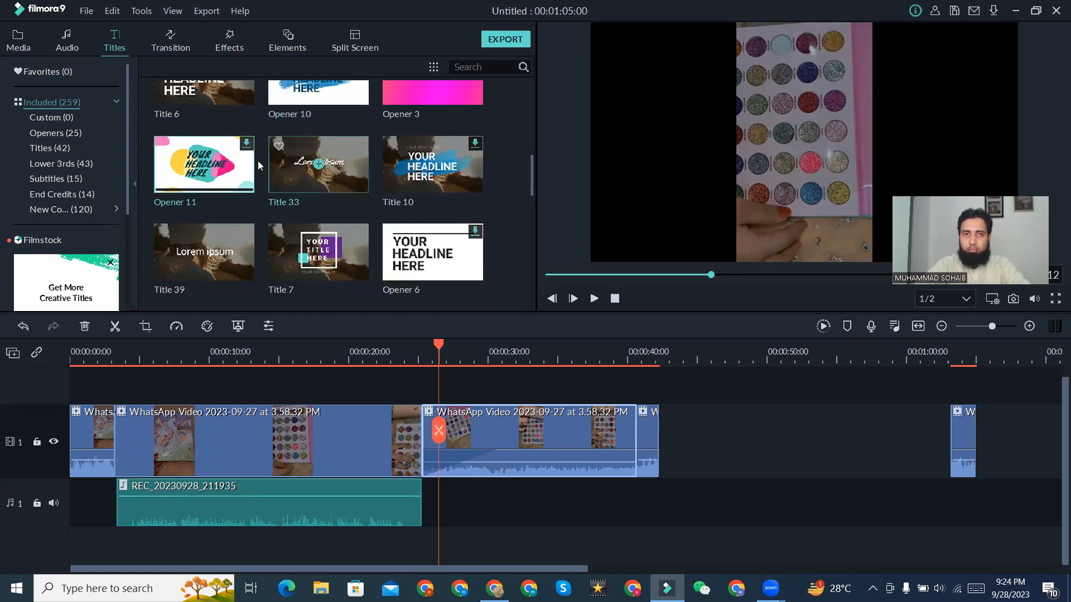
{"action": "scroll", "coordinate": [225, 159], "scroll_direction": "up", "scroll_amount": 3}
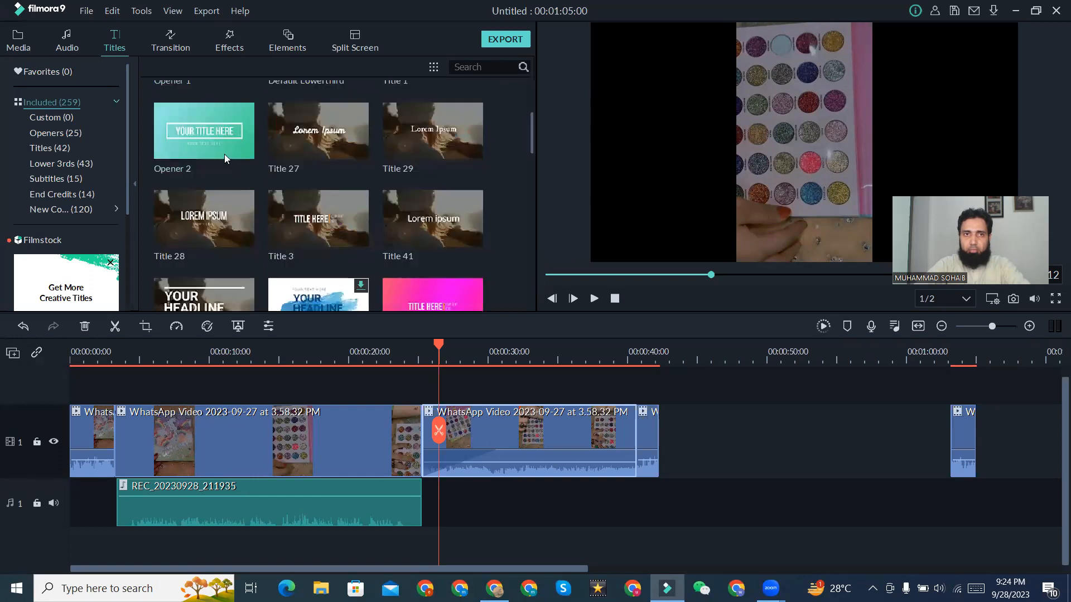
Step: Preview the Title 28 template and place it on video track 2 at the start of the timeline, above the first clip
{"action": "left_click", "coordinate": [219, 222]}
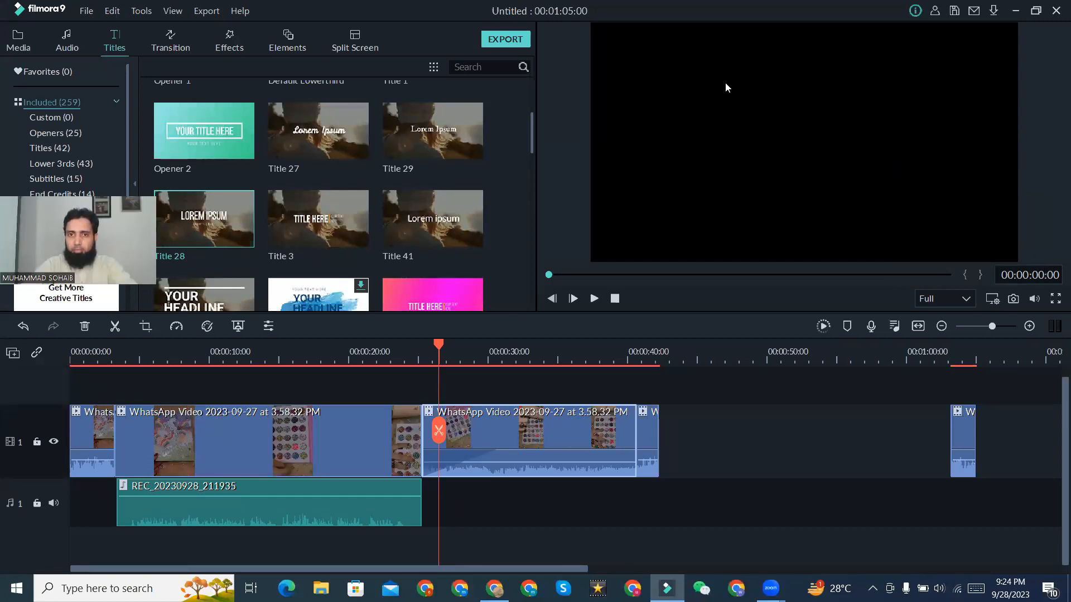
{"action": "left_click", "coordinate": [595, 299]}
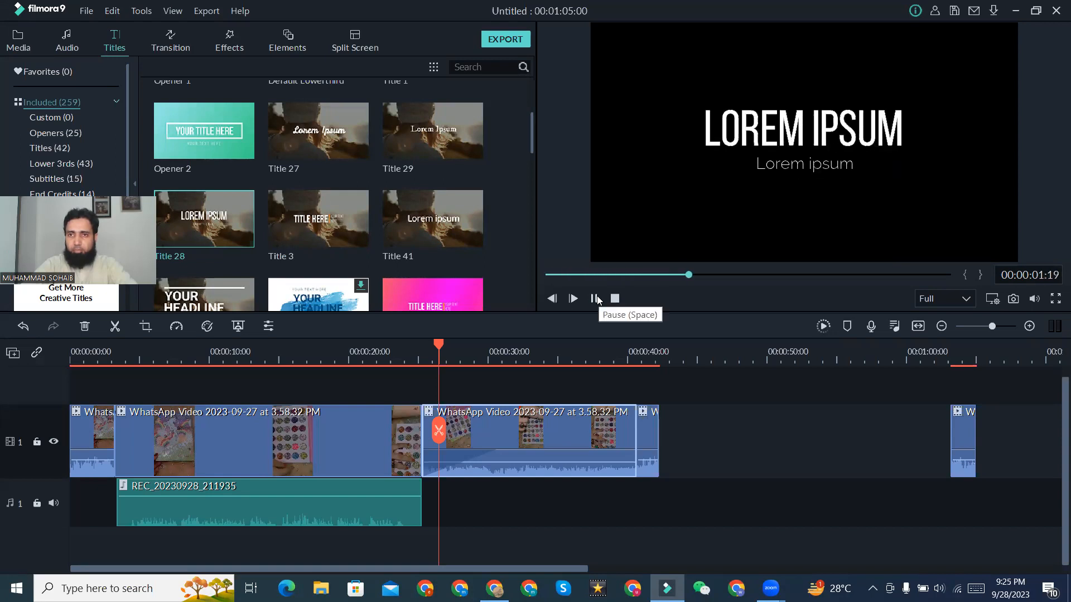
{"action": "left_click", "coordinate": [595, 299]}
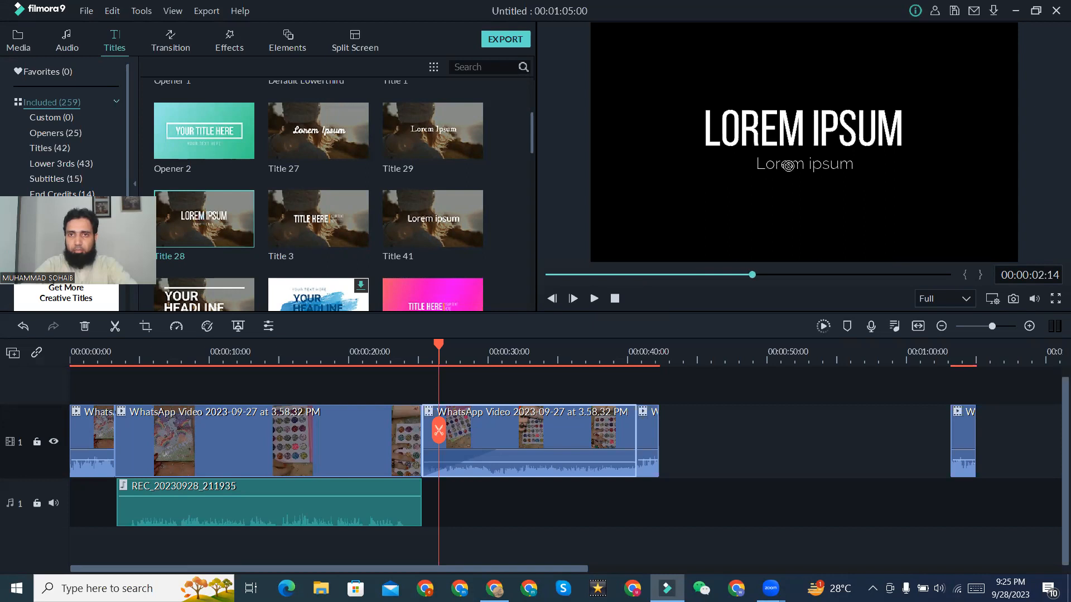
{"action": "key", "text": "space"}
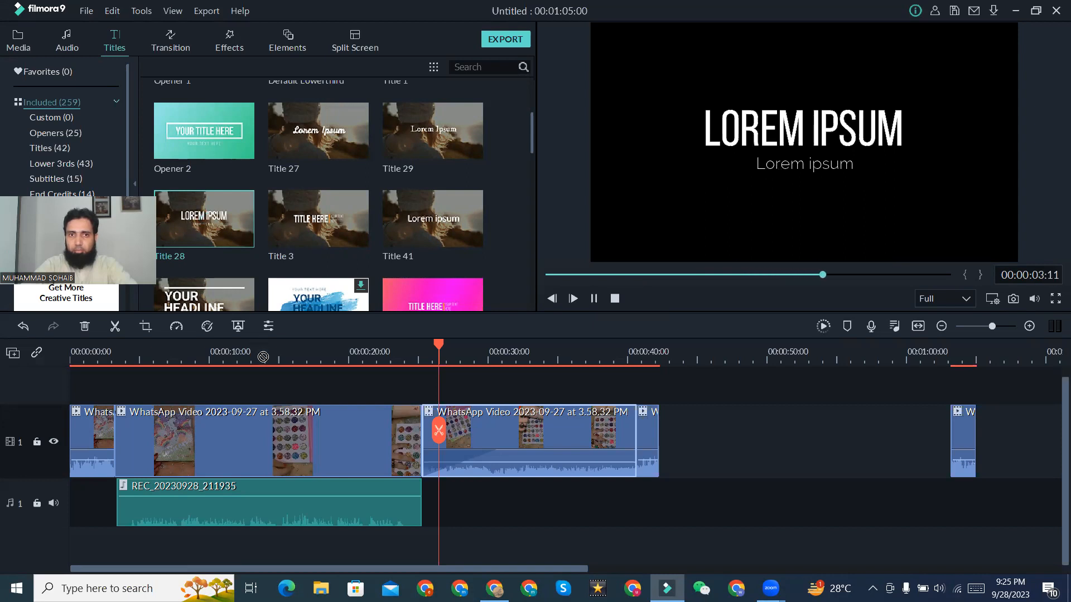
{"action": "left_click_drag", "start_coordinate": [204, 218], "coordinate": [107, 430]}
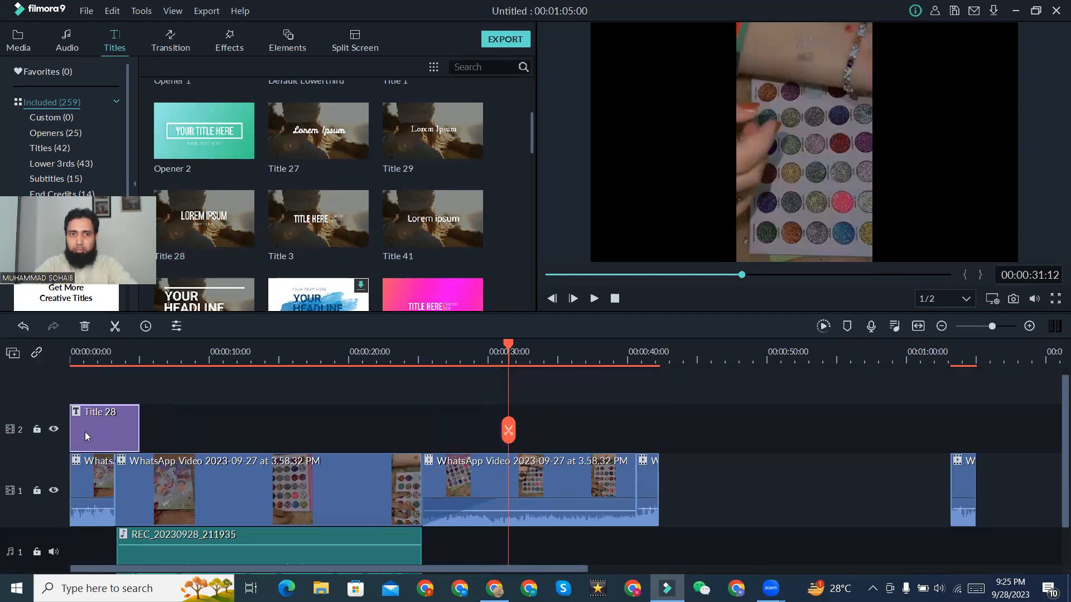
Step: Open the Title 28 clip for editing and shift it on track 2 to start at about 00:00:01:03
{"action": "double_click", "coordinate": [84, 431]}
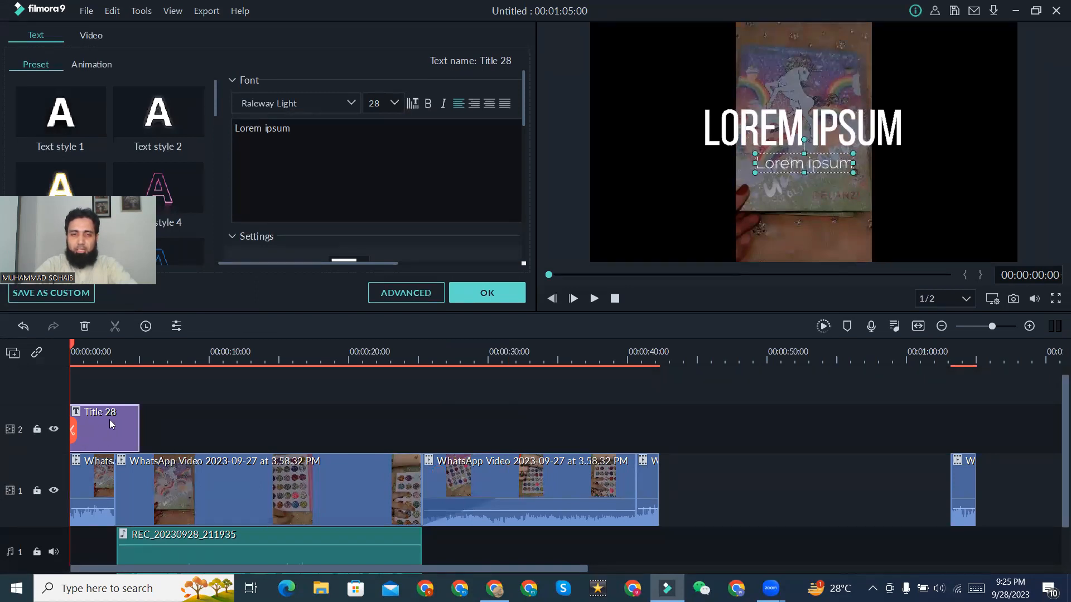
{"action": "left_click_drag", "start_coordinate": [104, 426], "coordinate": [614, 420]}
{"action": "left_click_drag", "start_coordinate": [266, 461], "coordinate": [110, 418]}
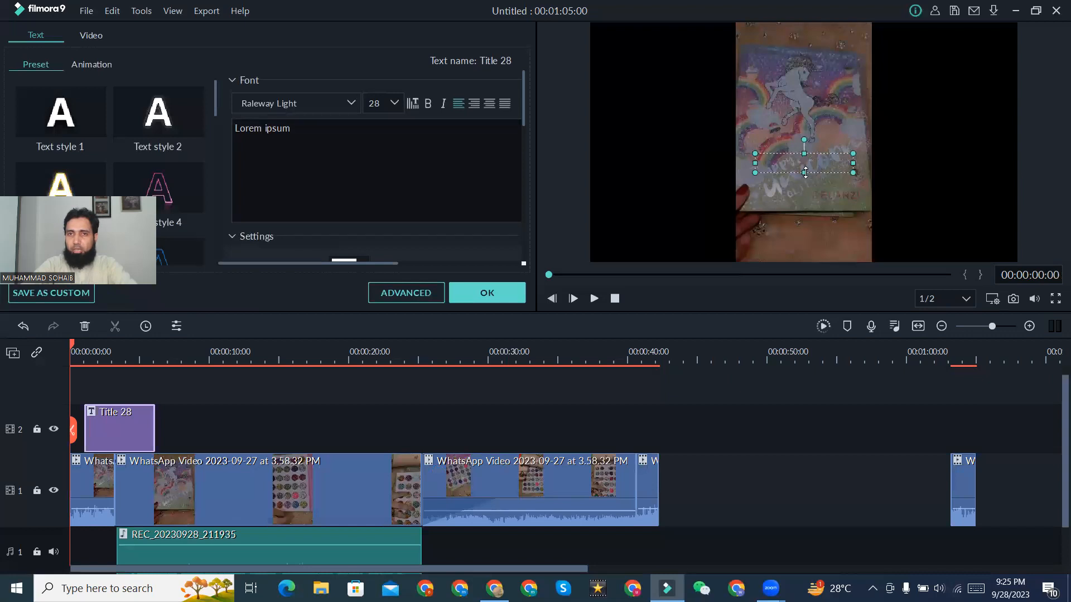
Step: Select the first clip's picture in the preview, narrow it slightly from its edge, and undo the last edit
{"action": "left_click_drag", "start_coordinate": [801, 144], "coordinate": [810, 167]}
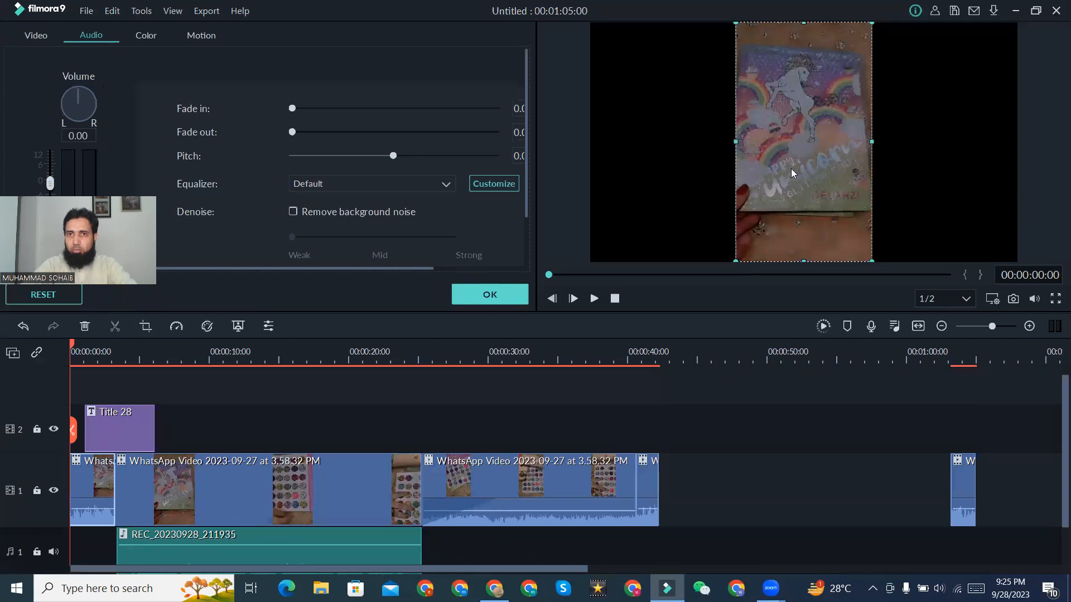
{"action": "mouse_move", "coordinate": [873, 144]}
{"action": "left_mouse_down"}
{"action": "mouse_move", "coordinate": [776, 148]}
{"action": "mouse_move", "coordinate": [868, 145]}
{"action": "left_mouse_up"}
{"action": "key", "text": "ctrl+z"}
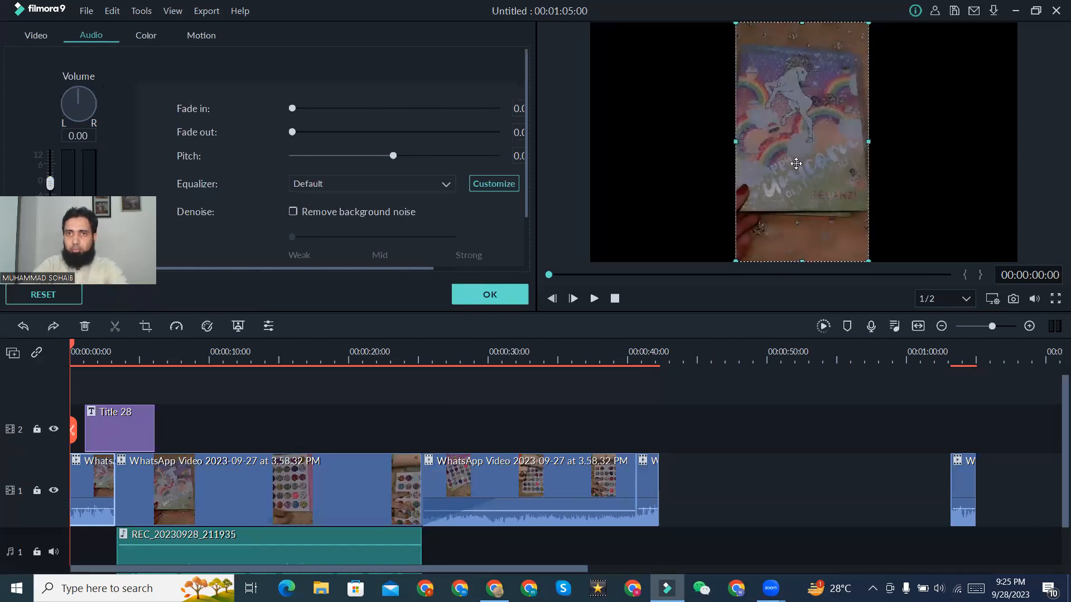
Step: Move Title 28's small subtitle above the headline, replace its text with "asdsadasds", and apply the title changes
{"action": "double_click", "coordinate": [131, 428]}
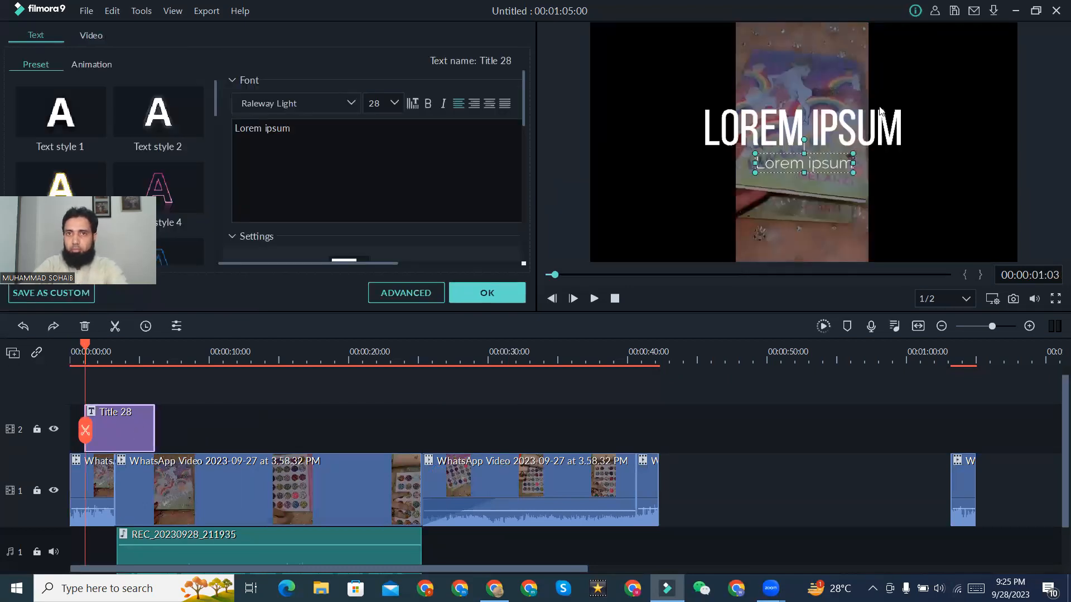
{"action": "left_click_drag", "start_coordinate": [802, 161], "coordinate": [795, 88]}
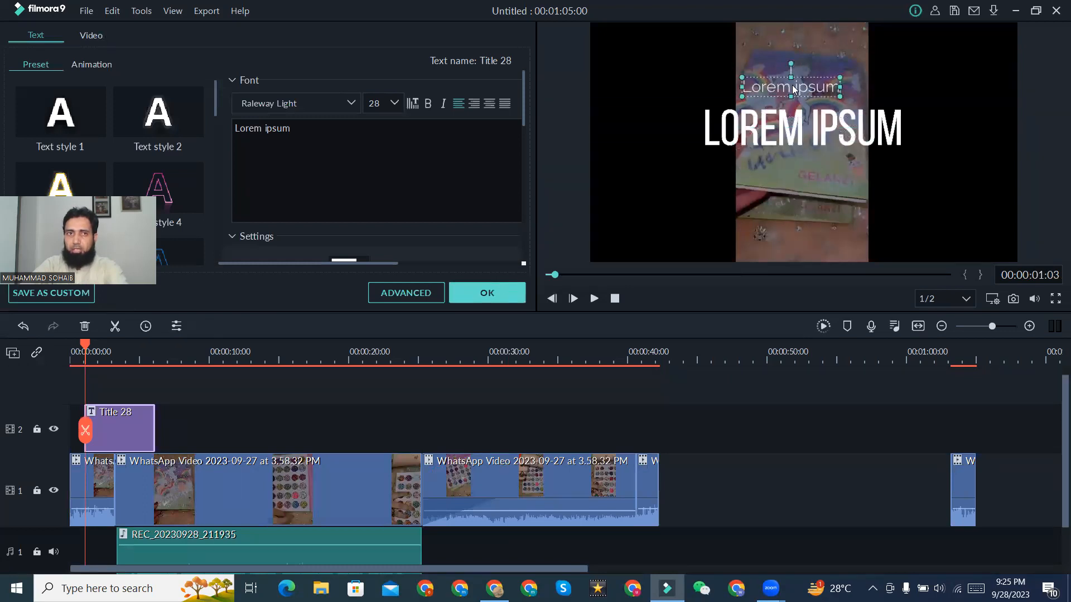
{"action": "left_click_drag", "start_coordinate": [309, 131], "coordinate": [235, 133]}
{"action": "type", "text": "asdsadasdsaasssa"}
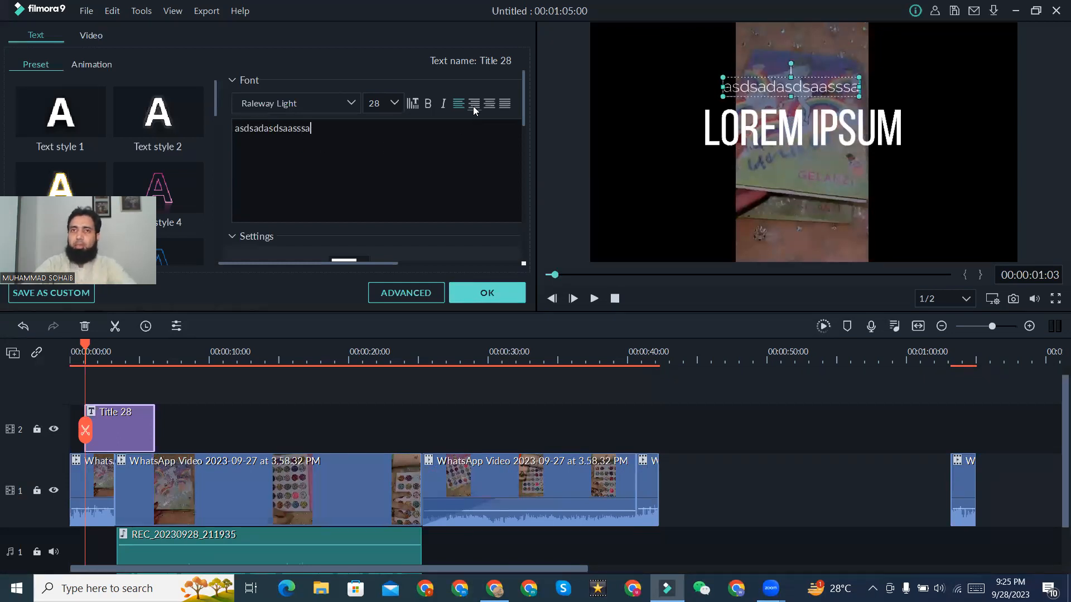
{"action": "key", "text": "BackSpace"}
{"action": "key", "text": "BackSpace"}
{"action": "key", "text": "BackSpace"}
{"action": "key", "text": "BackSpace"}
{"action": "key", "text": "BackSpace"}
{"action": "key", "text": "BackSpace"}
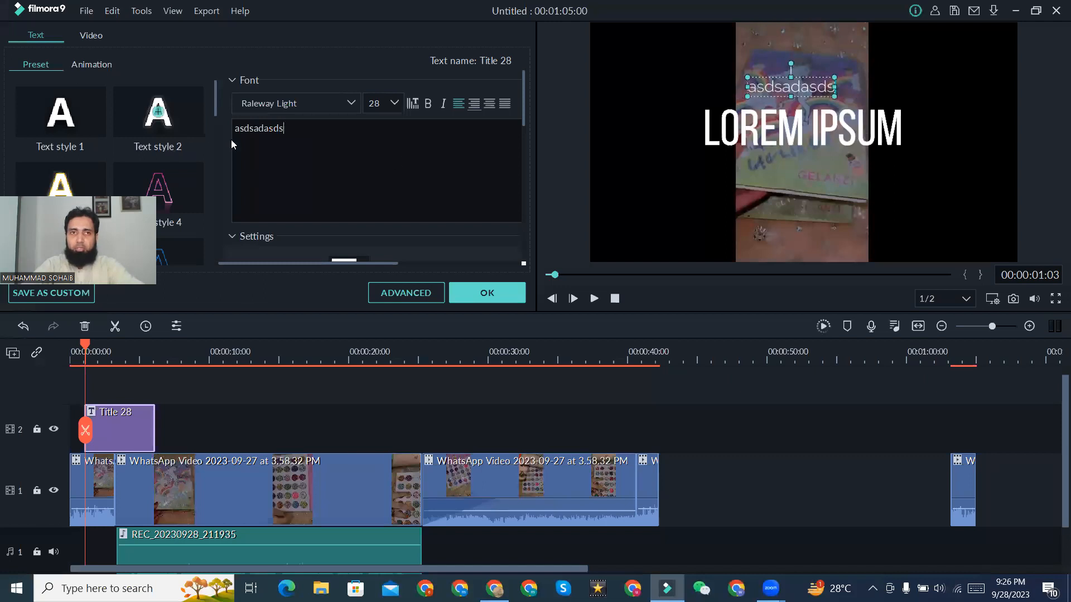
{"action": "left_click", "coordinate": [471, 296]}
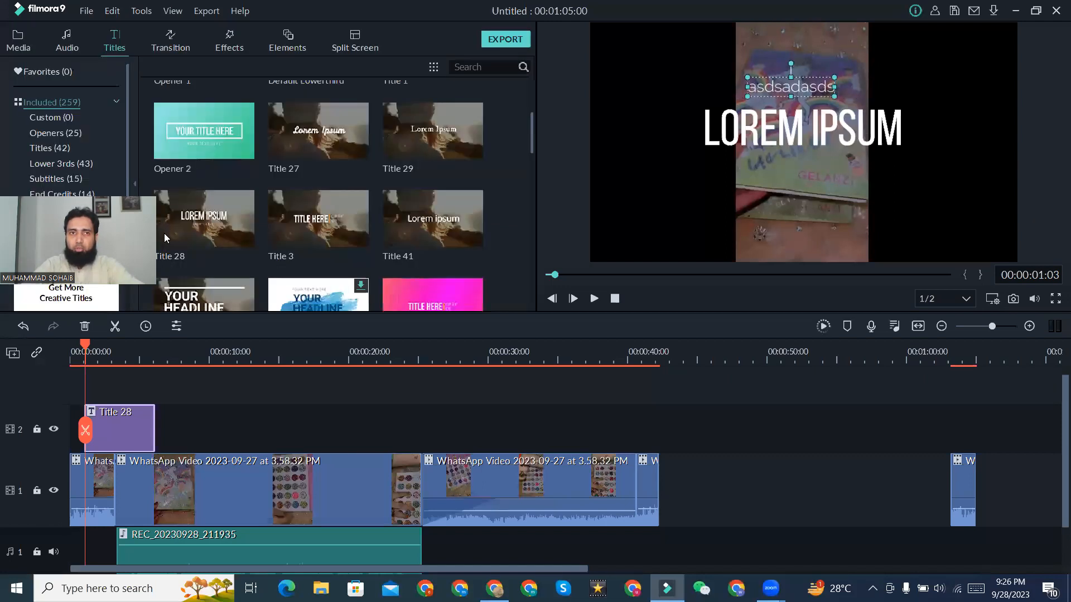
{"action": "scroll", "coordinate": [305, 159], "scroll_direction": "down", "scroll_amount": 3}
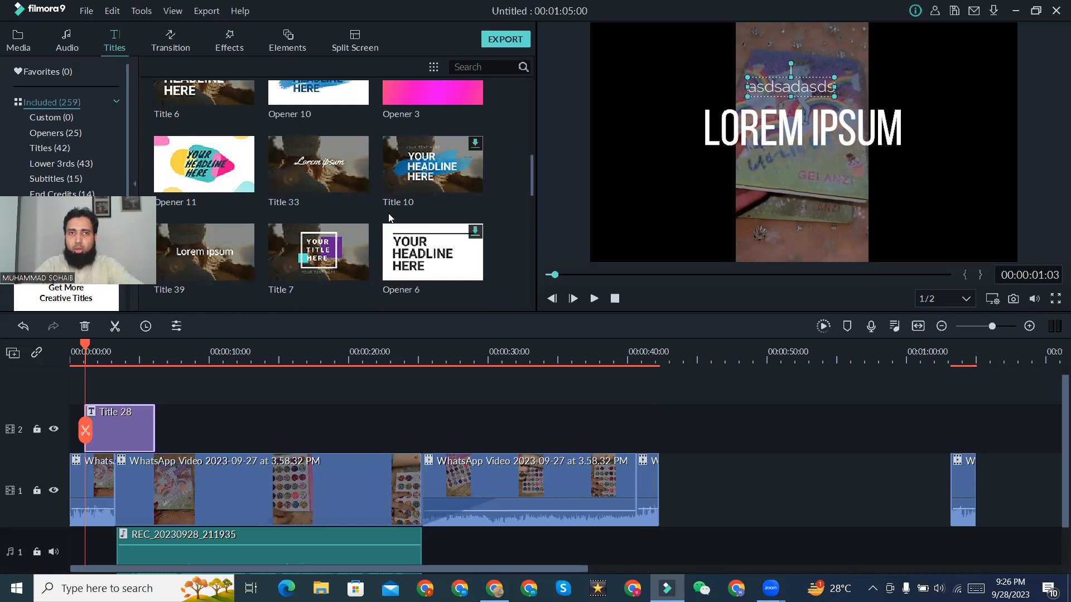
{"action": "scroll", "coordinate": [250, 129], "scroll_direction": "up", "scroll_amount": 3}
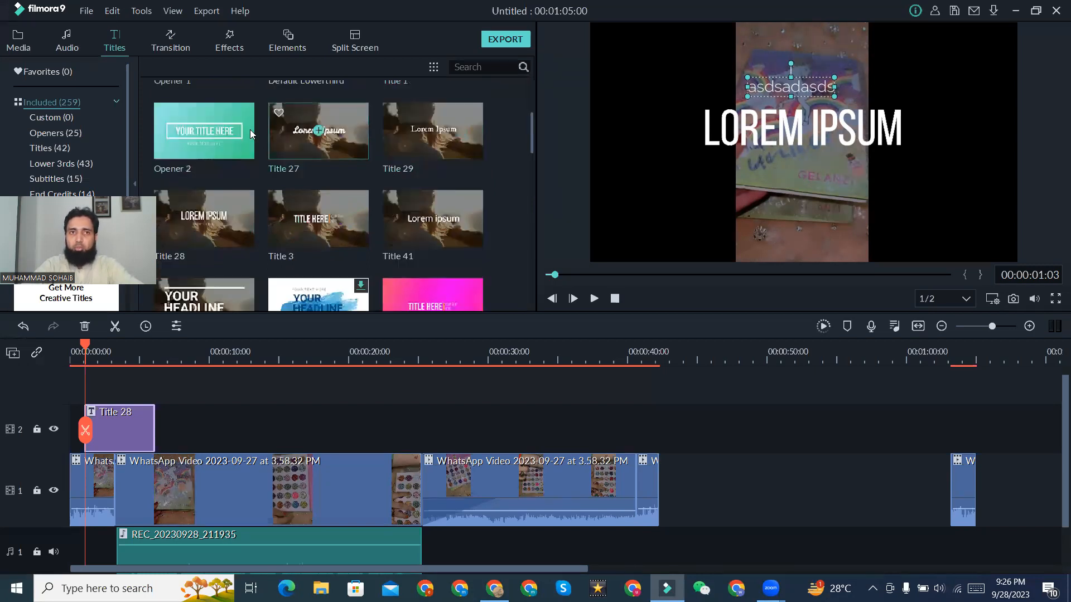
{"action": "scroll", "coordinate": [245, 168], "scroll_direction": "up", "scroll_amount": 3}
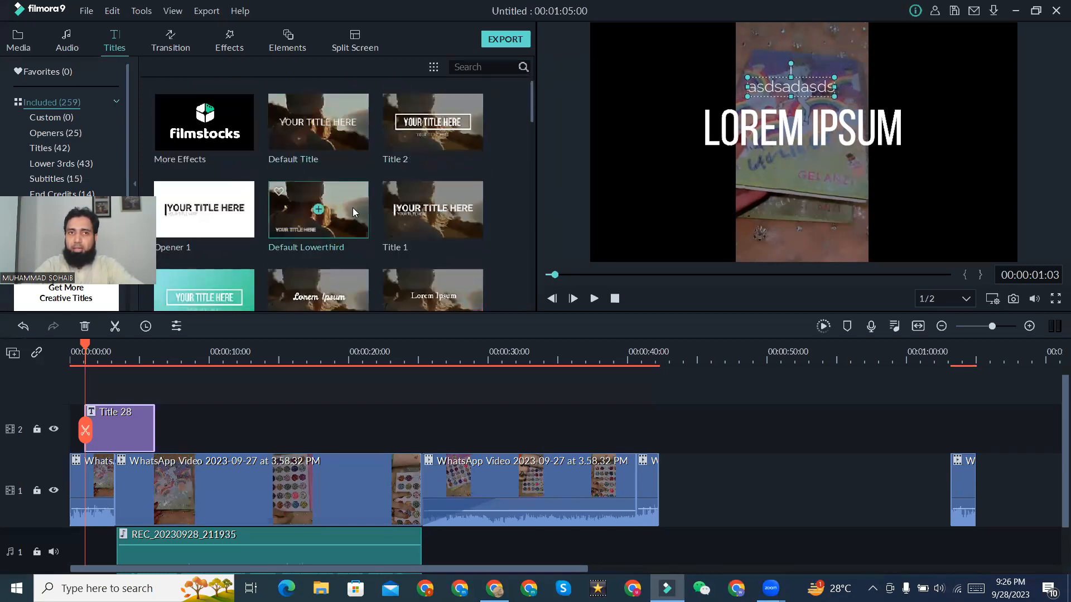
Step: Browse the included effects, download Silent Film, and place it on video track 2 starting at about 00:00:09:23
{"action": "left_click", "coordinate": [229, 42]}
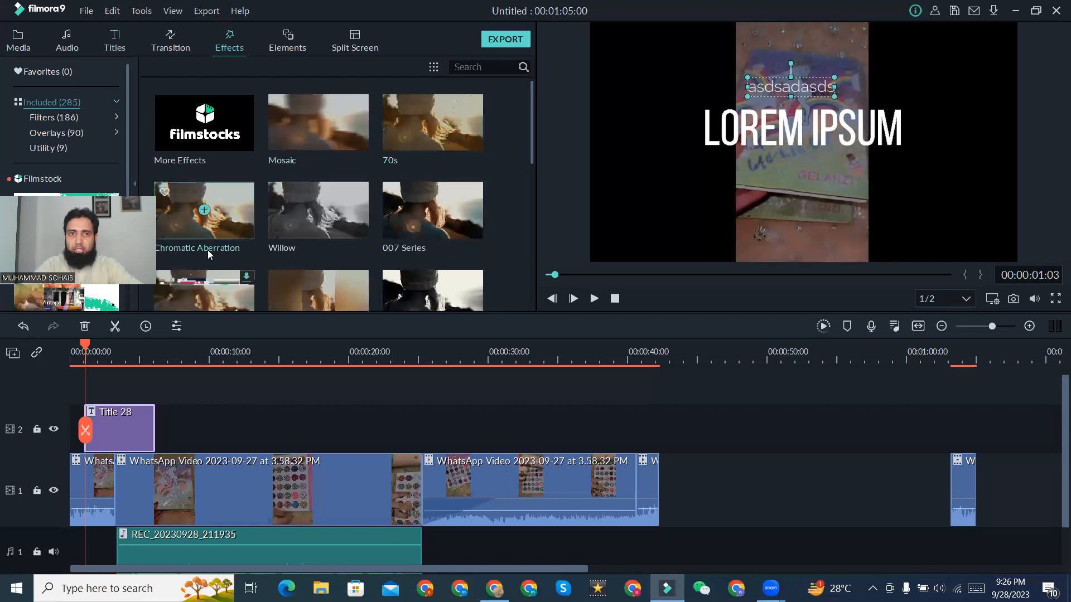
{"action": "scroll", "coordinate": [321, 223], "scroll_direction": "down", "scroll_amount": 5}
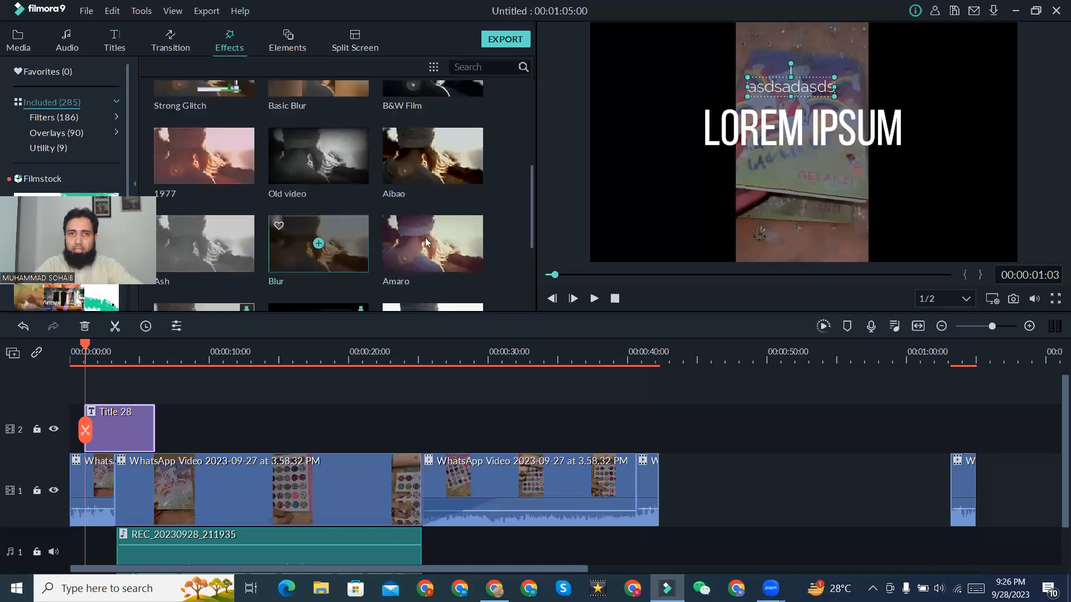
{"action": "scroll", "coordinate": [459, 221], "scroll_direction": "down", "scroll_amount": 3}
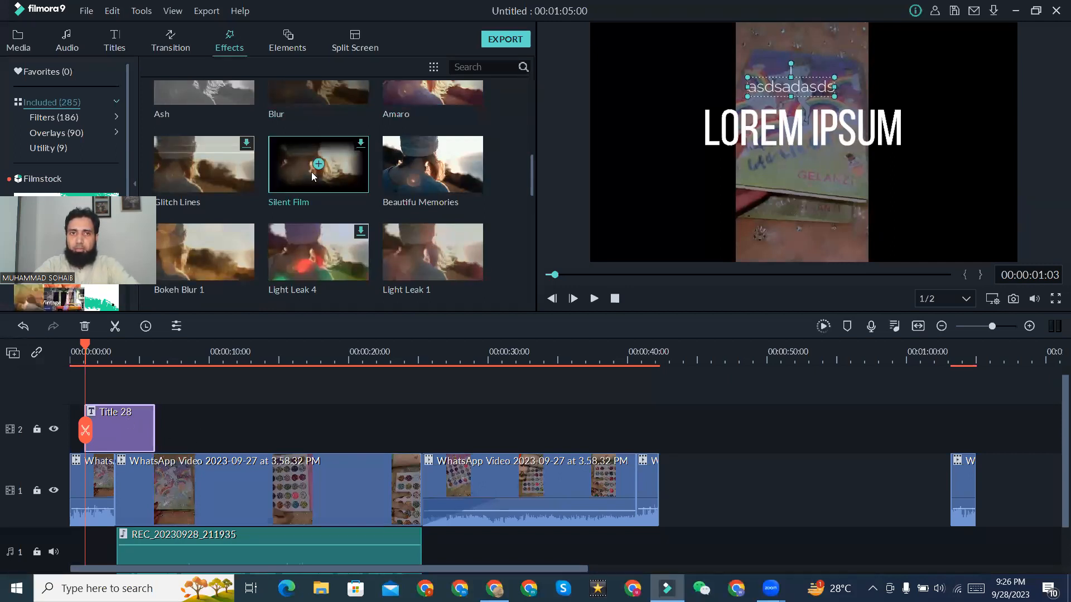
{"action": "left_click", "coordinate": [240, 416]}
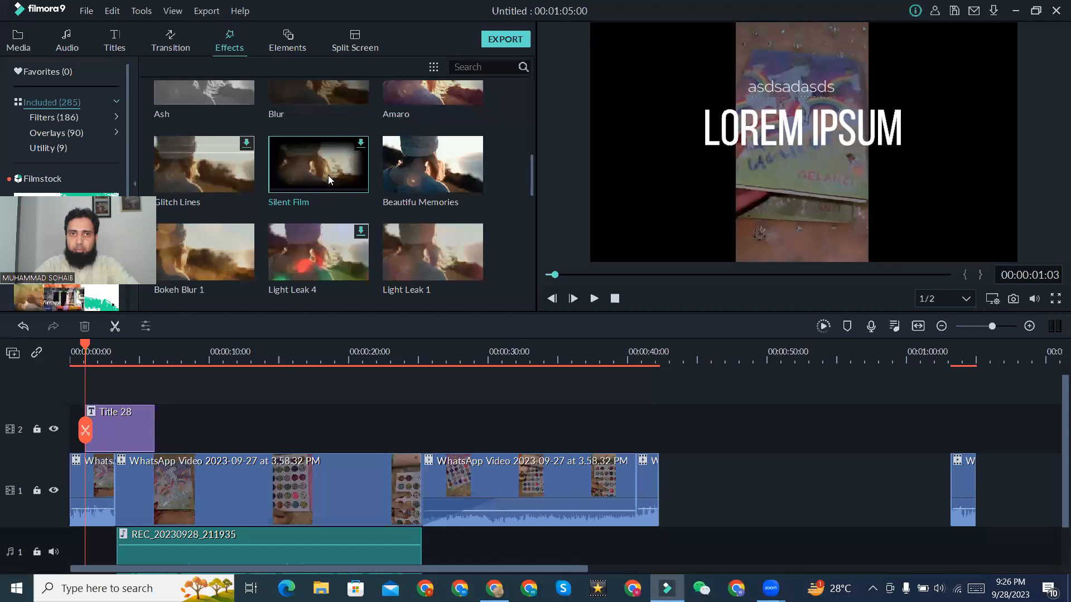
{"action": "left_click_drag", "start_coordinate": [332, 170], "coordinate": [310, 424]}
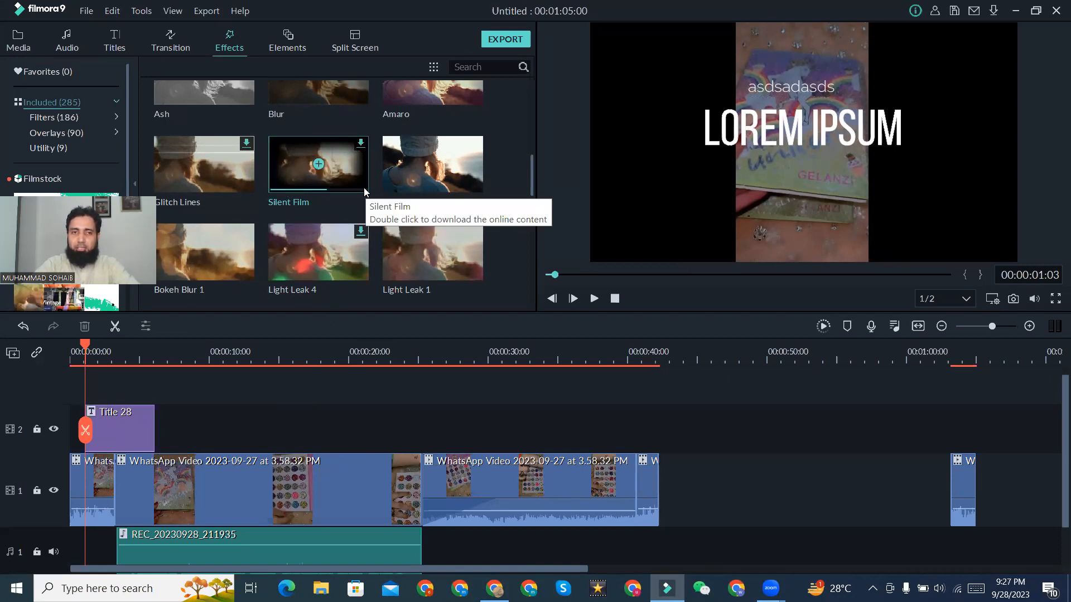
{"action": "left_click", "coordinate": [129, 430]}
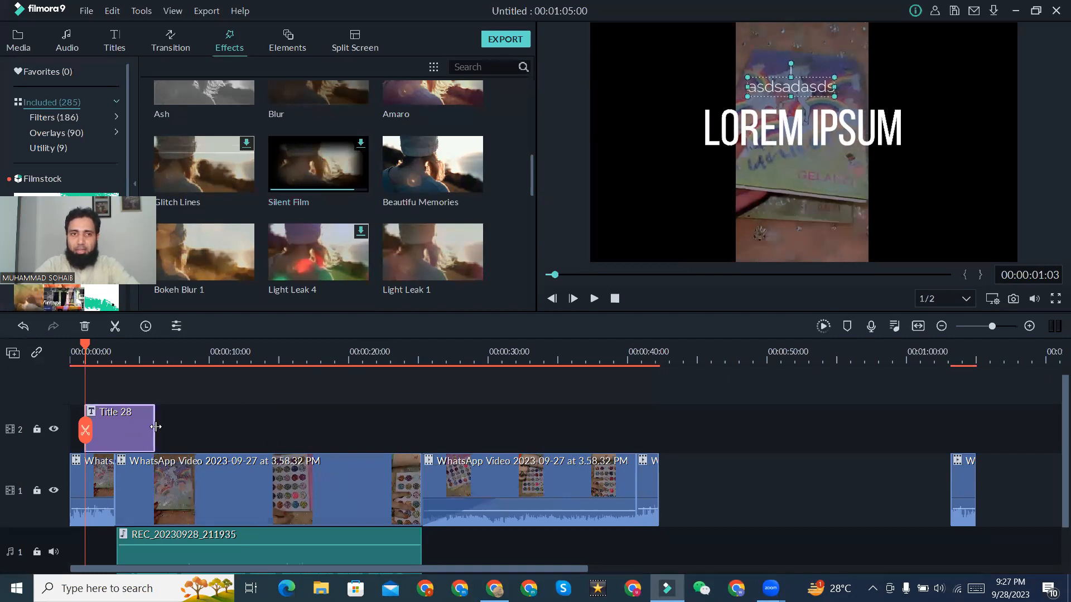
{"action": "left_click_drag", "start_coordinate": [128, 436], "coordinate": [237, 482]}
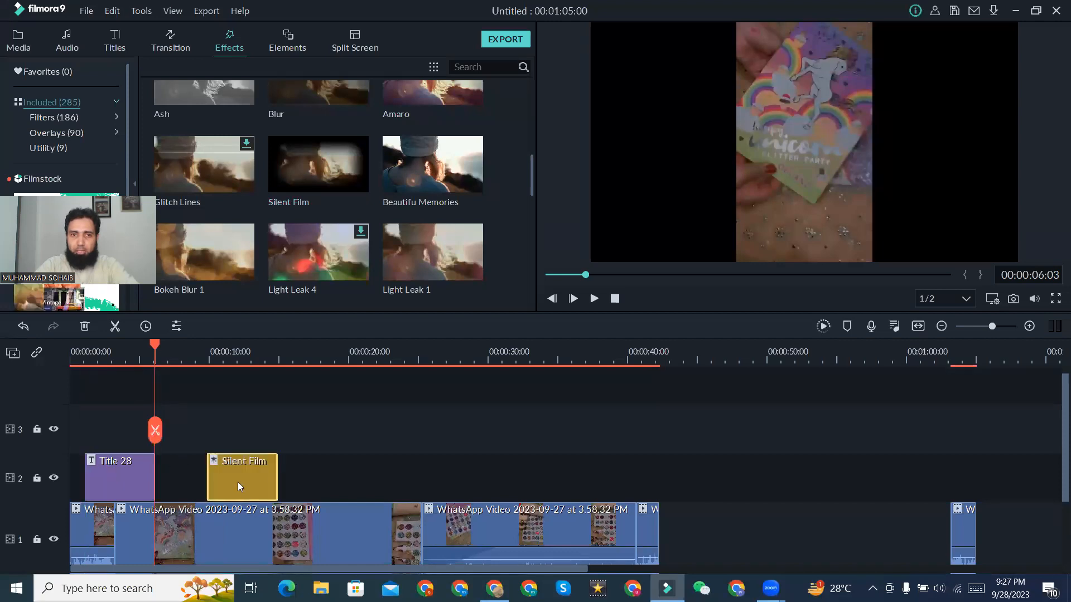
Step: Shorten the Title 28 clip to a duration of 00:00:02:15 and extend the Silent Film effect's end to about 16 seconds
{"action": "left_click", "coordinate": [105, 459]}
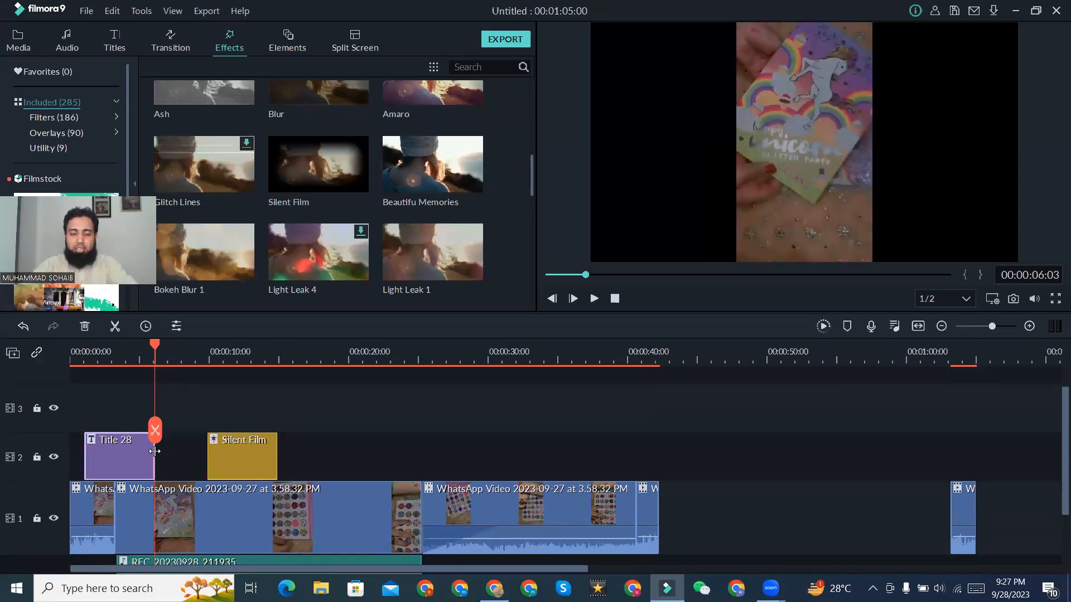
{"action": "left_click_drag", "start_coordinate": [155, 452], "coordinate": [121, 457]}
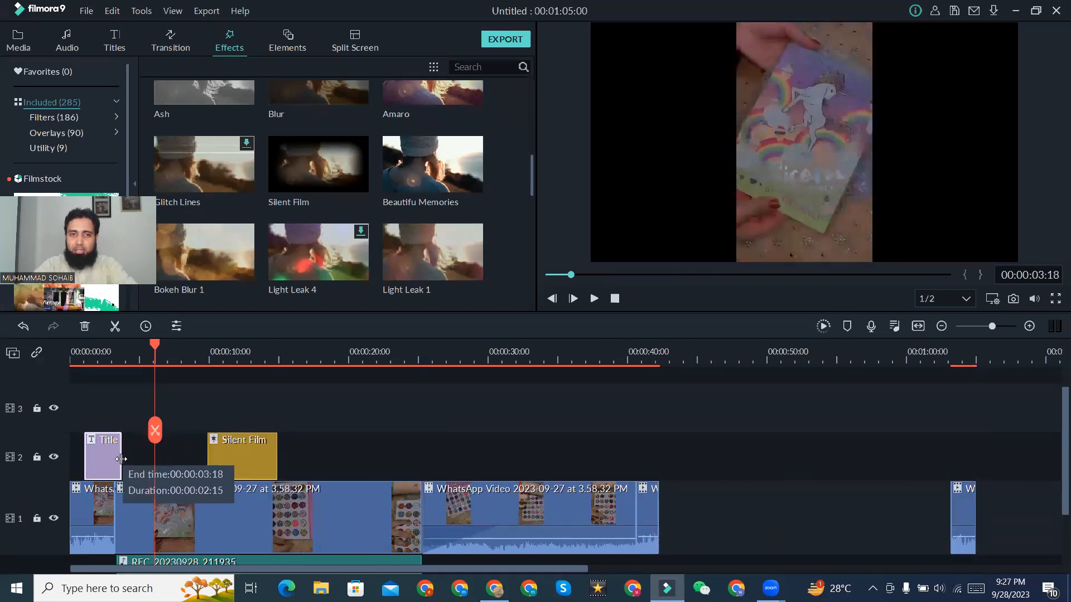
{"action": "left_click", "coordinate": [236, 453]}
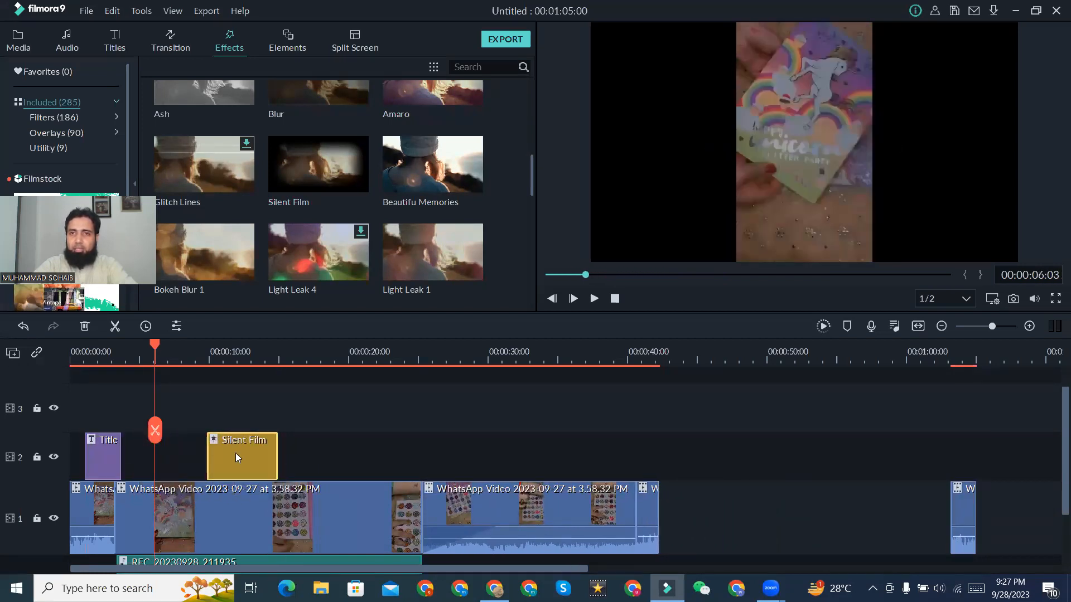
{"action": "left_click_drag", "start_coordinate": [274, 462], "coordinate": [297, 455]}
Step: Check the Silent Film effect's Alpha setting, close the effect settings, and deselect the effect clip
{"action": "double_click", "coordinate": [265, 448]}
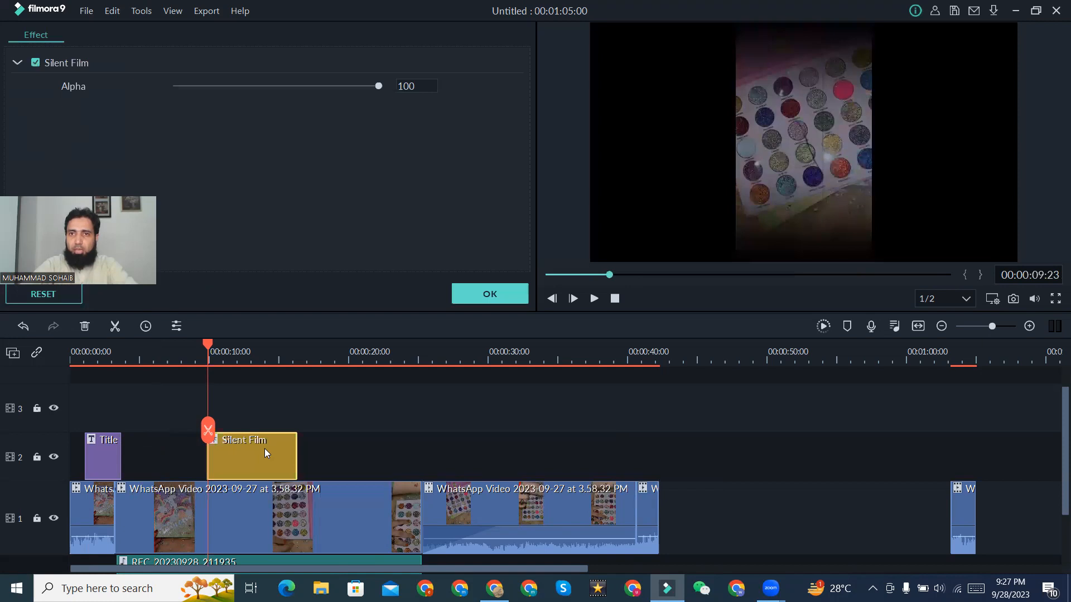
{"action": "left_click", "coordinate": [466, 296]}
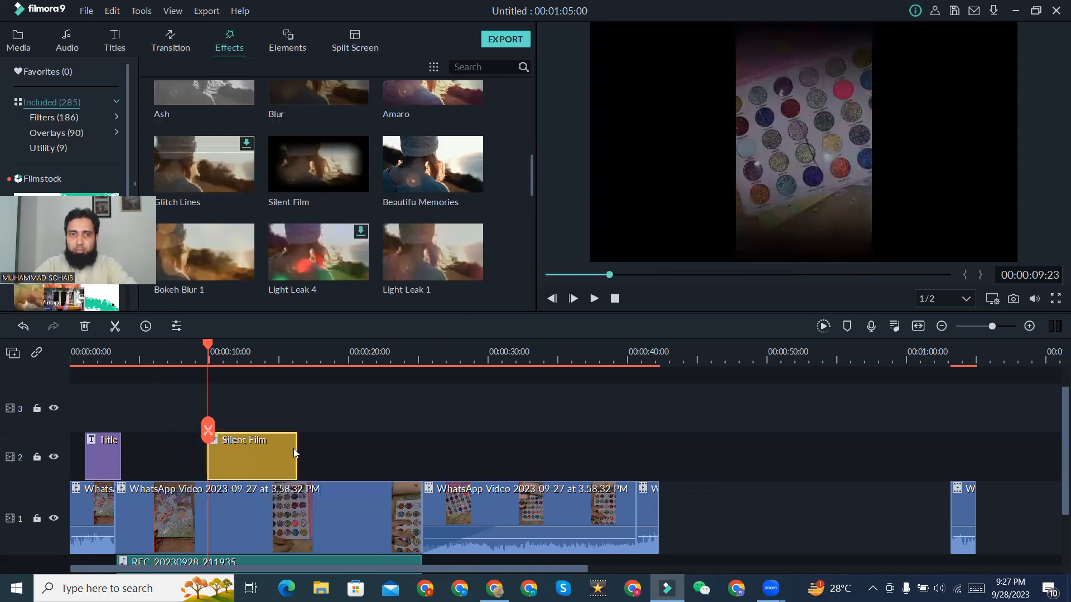
{"action": "double_click", "coordinate": [263, 457]}
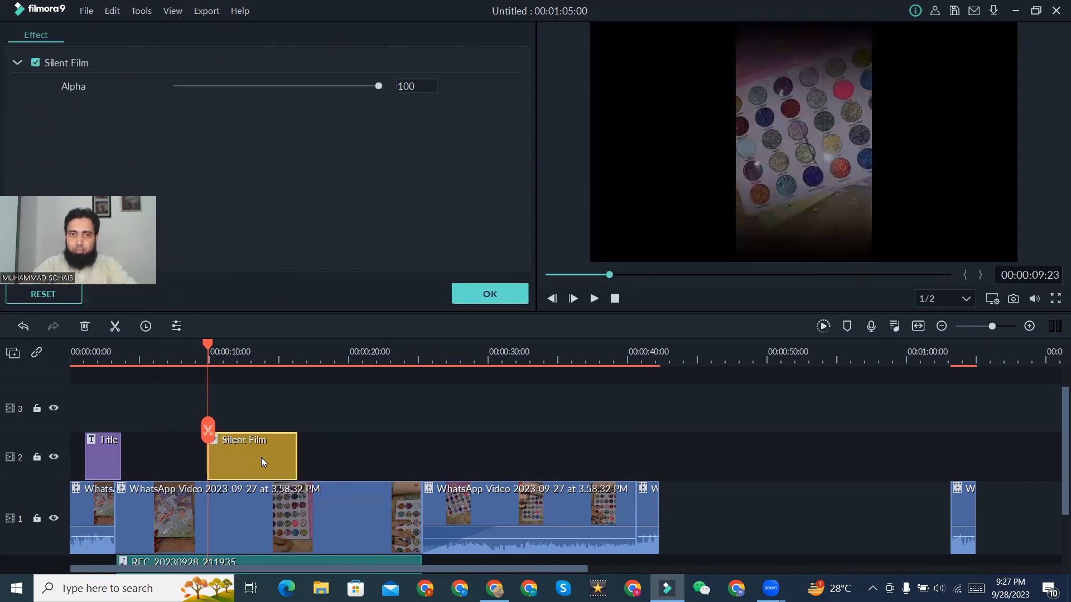
{"action": "left_click", "coordinate": [507, 296]}
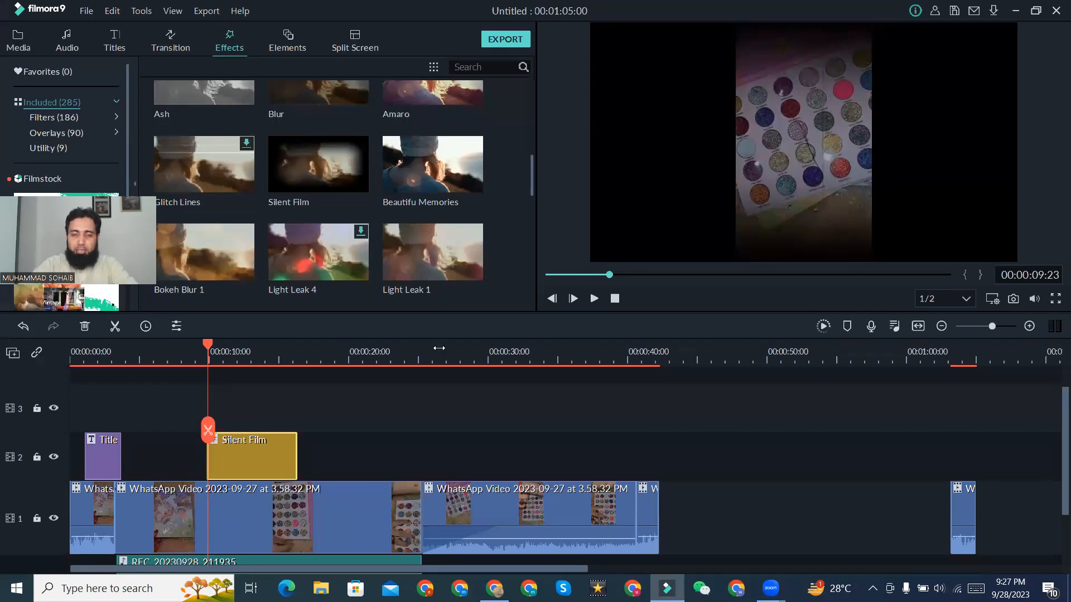
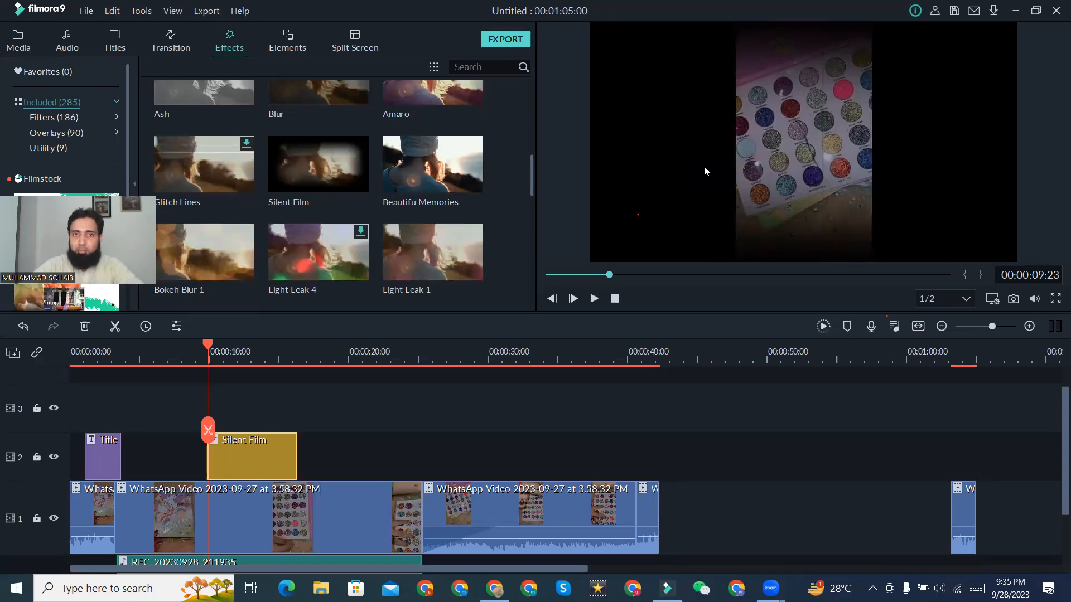
{"action": "left_click", "coordinate": [550, 422]}
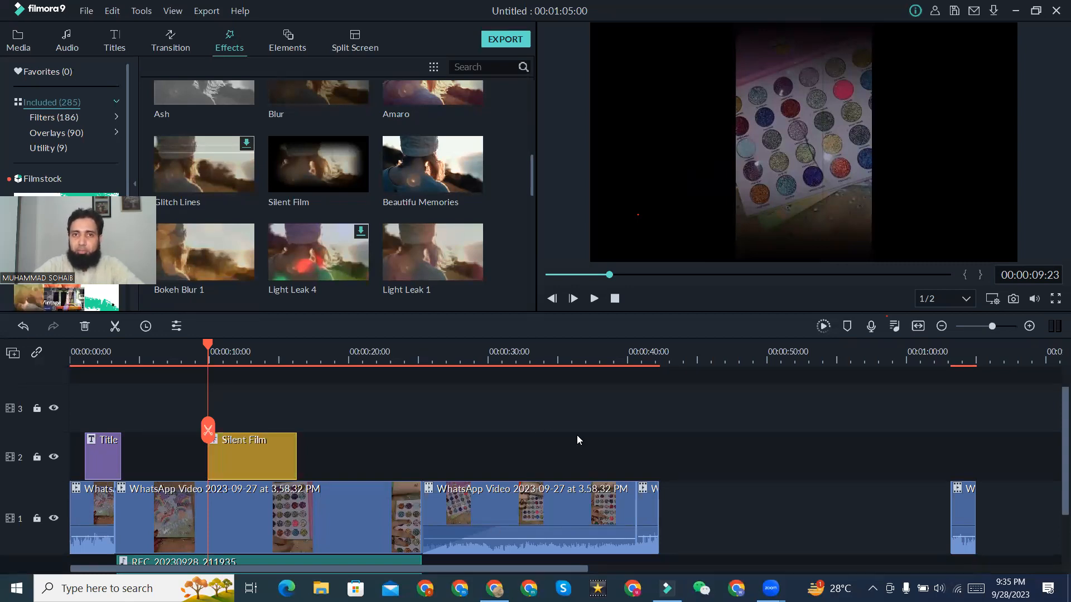